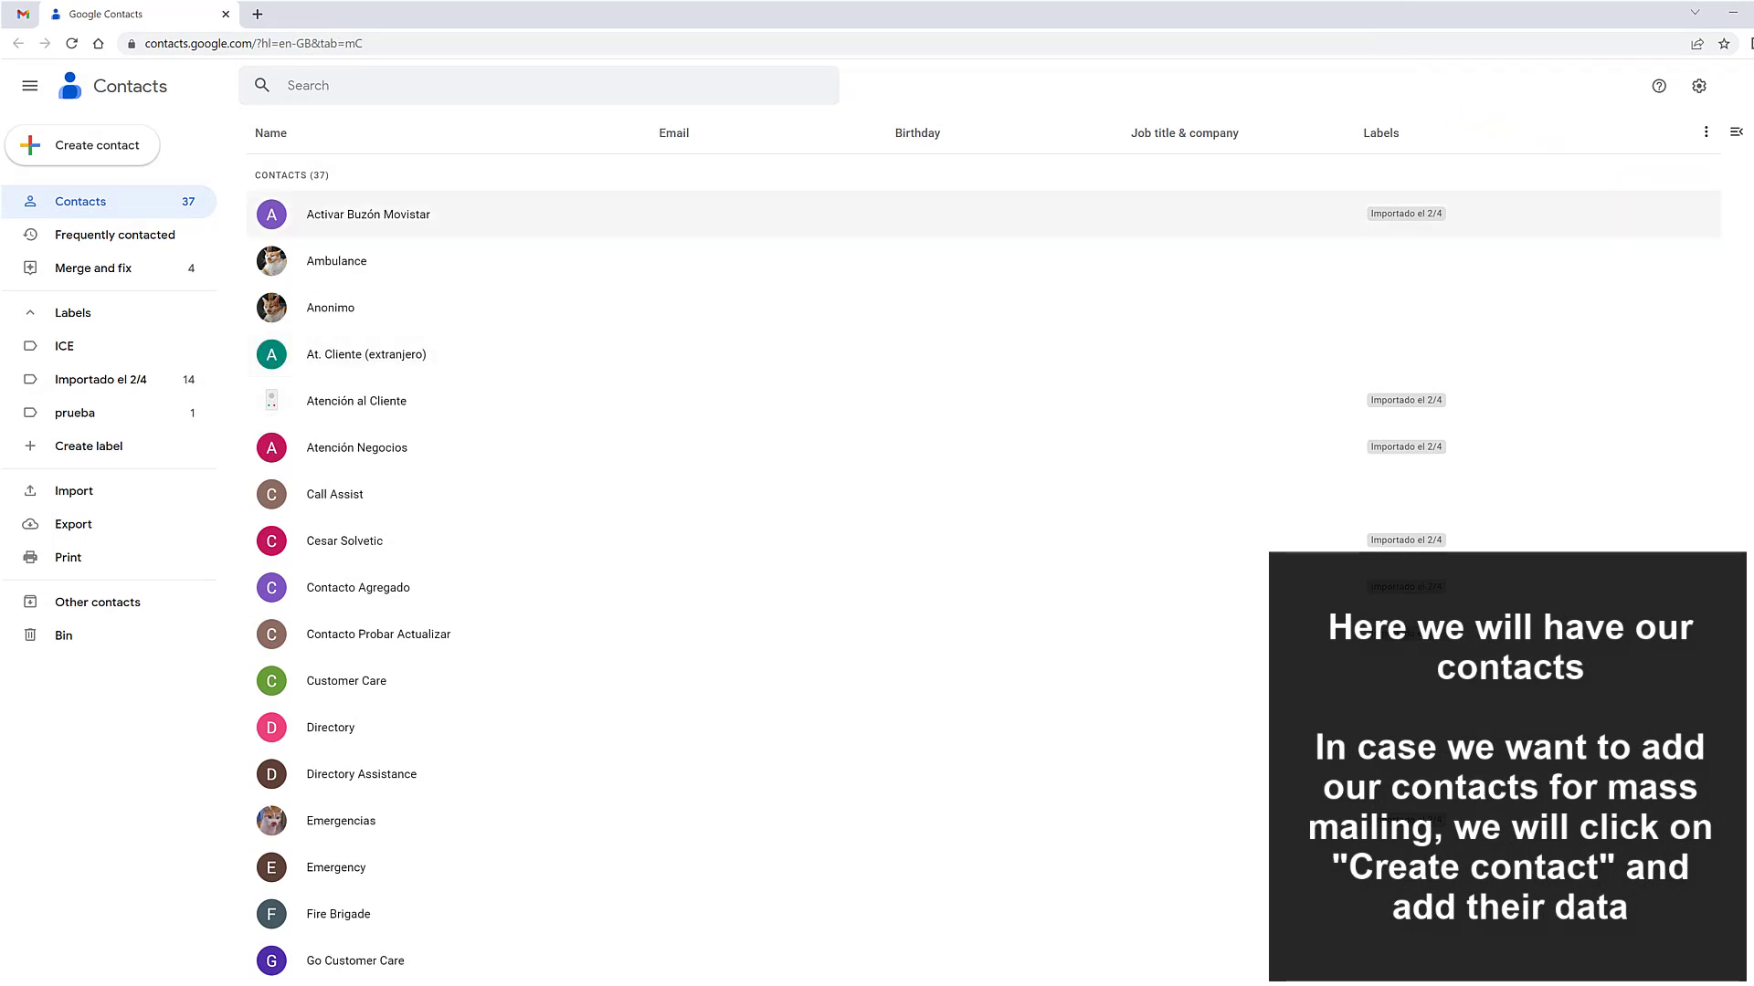
Create and save a contact named Contact1, using the copied email address with 1 added before the @ sign
left_click(130, 151)
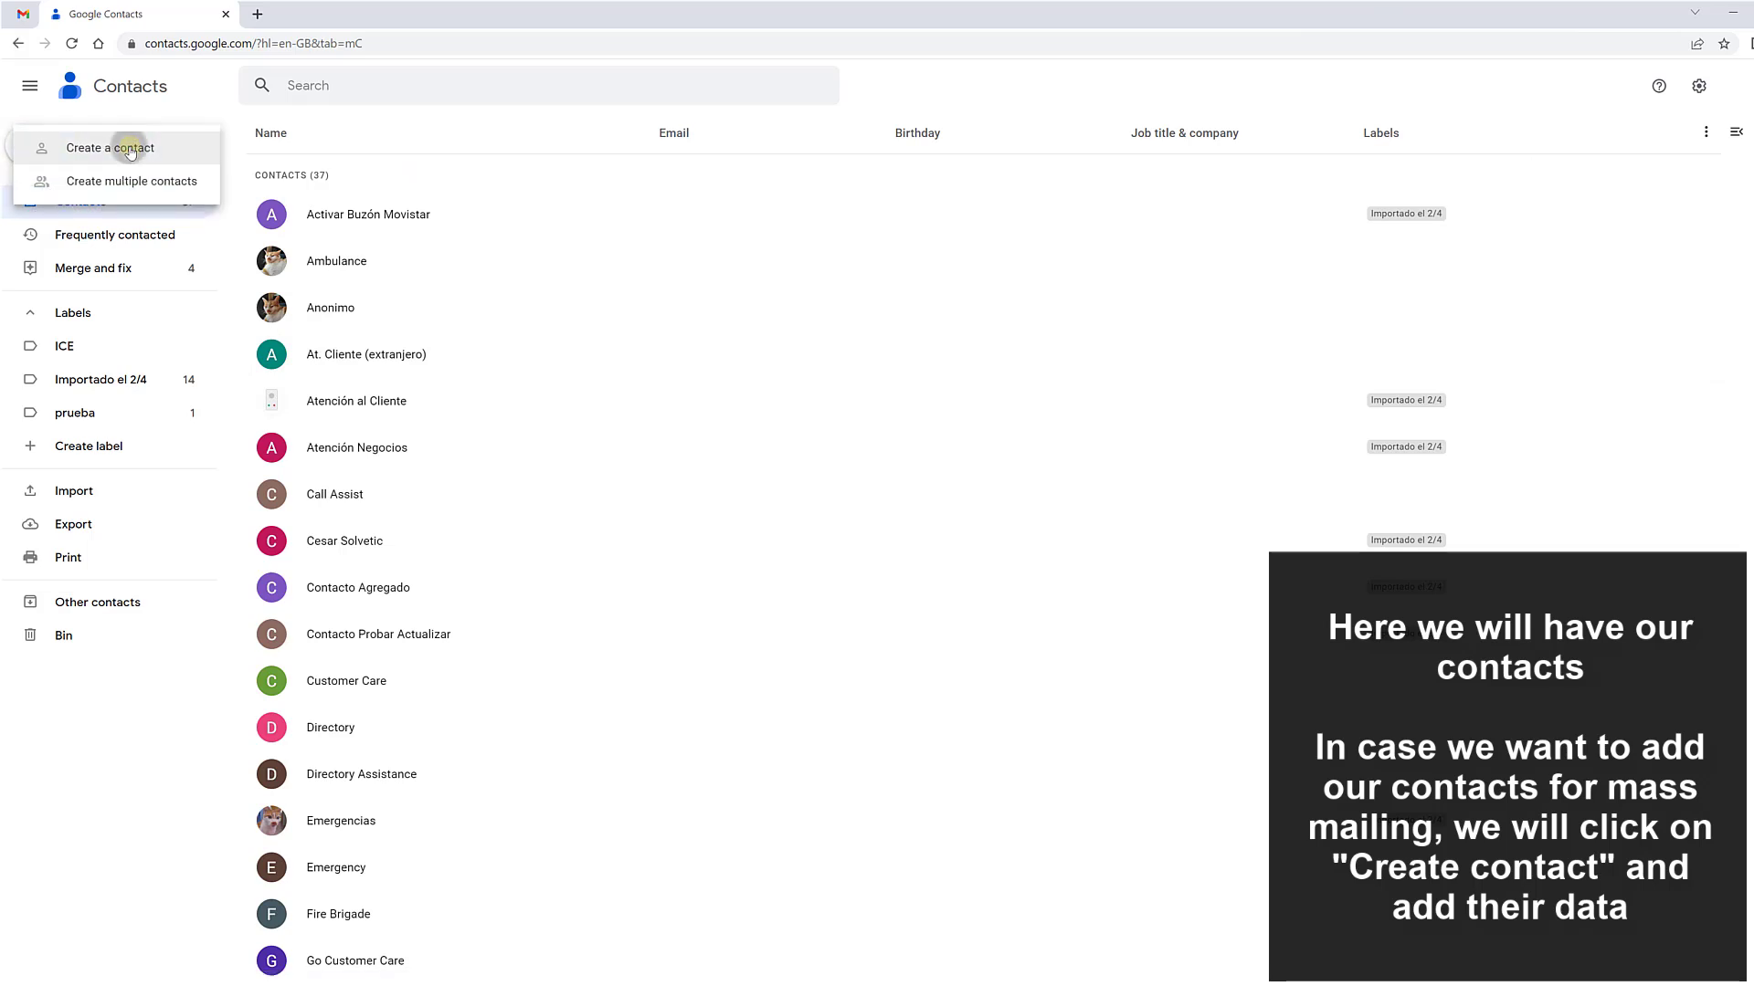
left_click(130, 152)
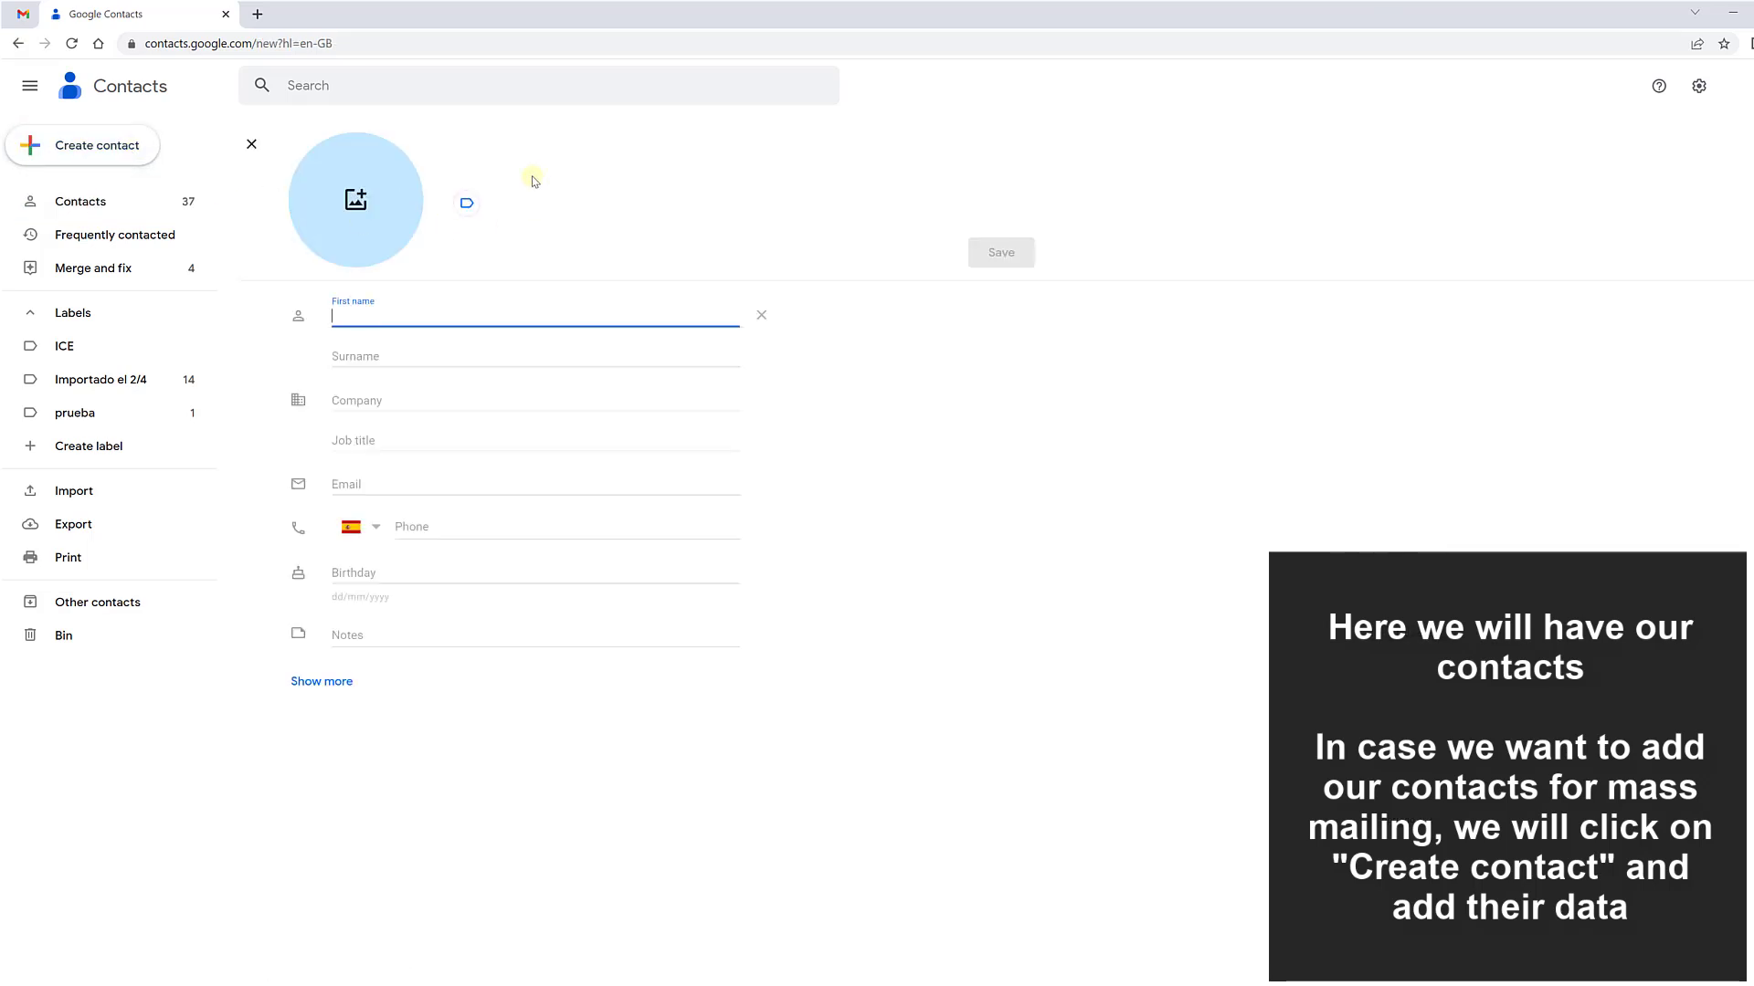
type("Contact1")
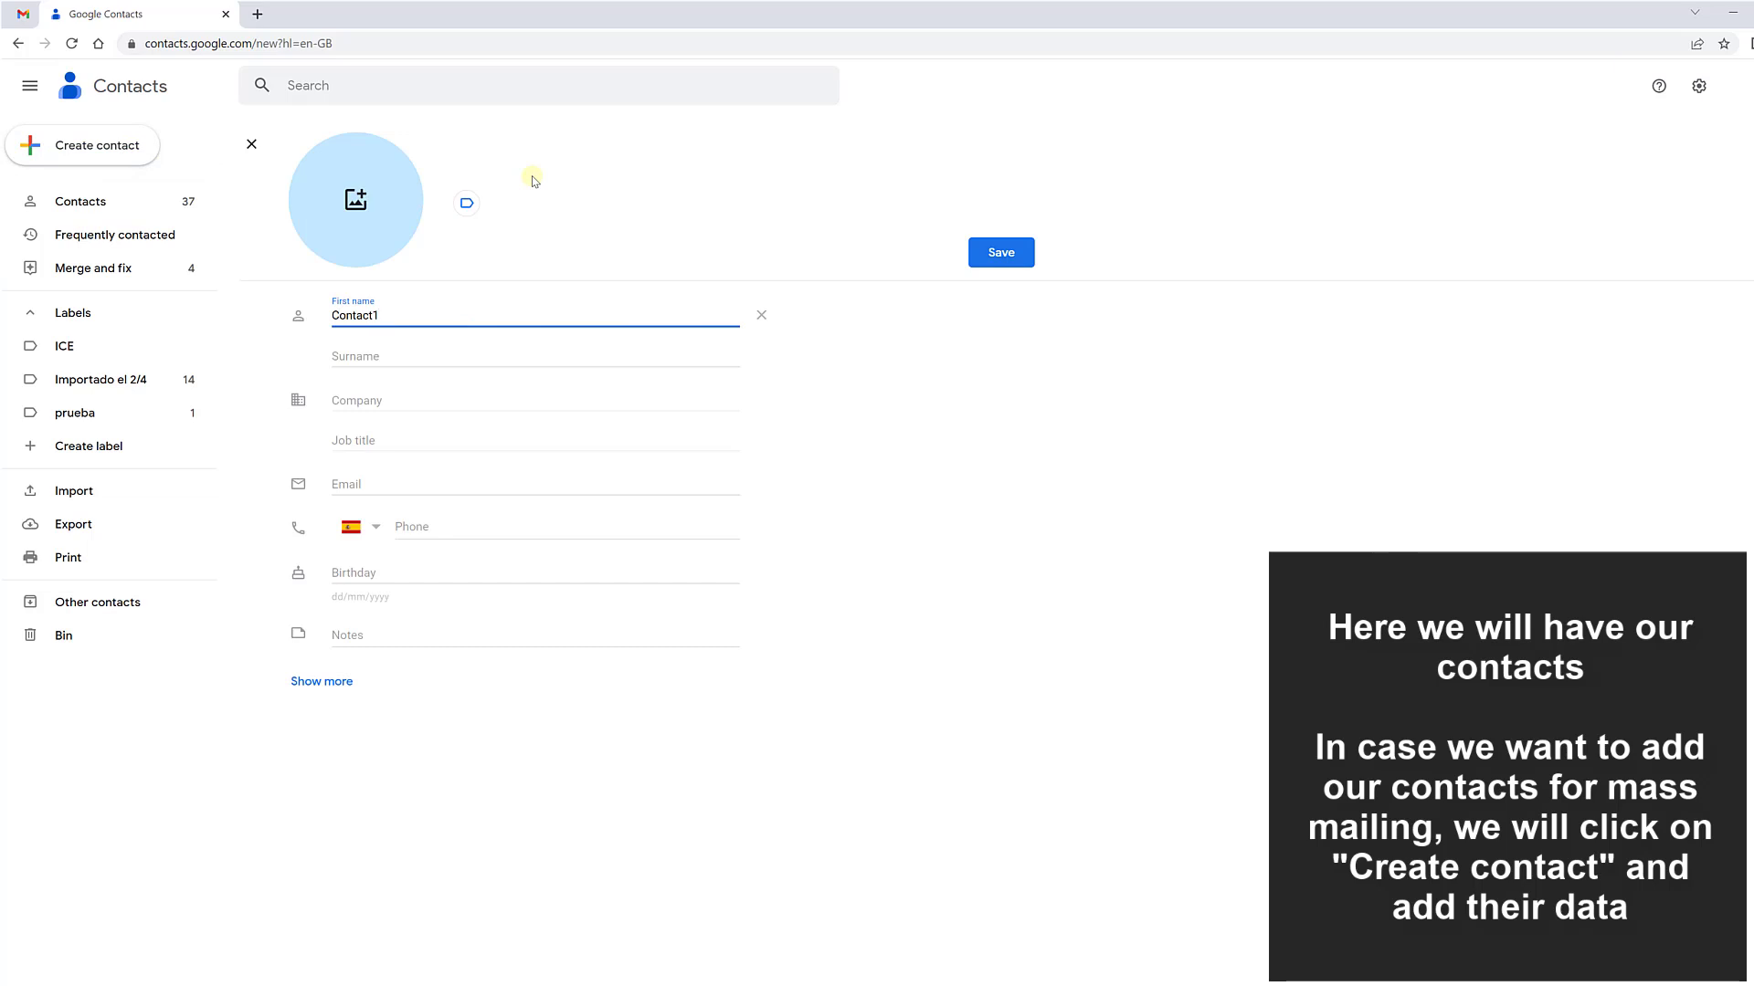
left_click(403, 484)
key("ctrl+v")
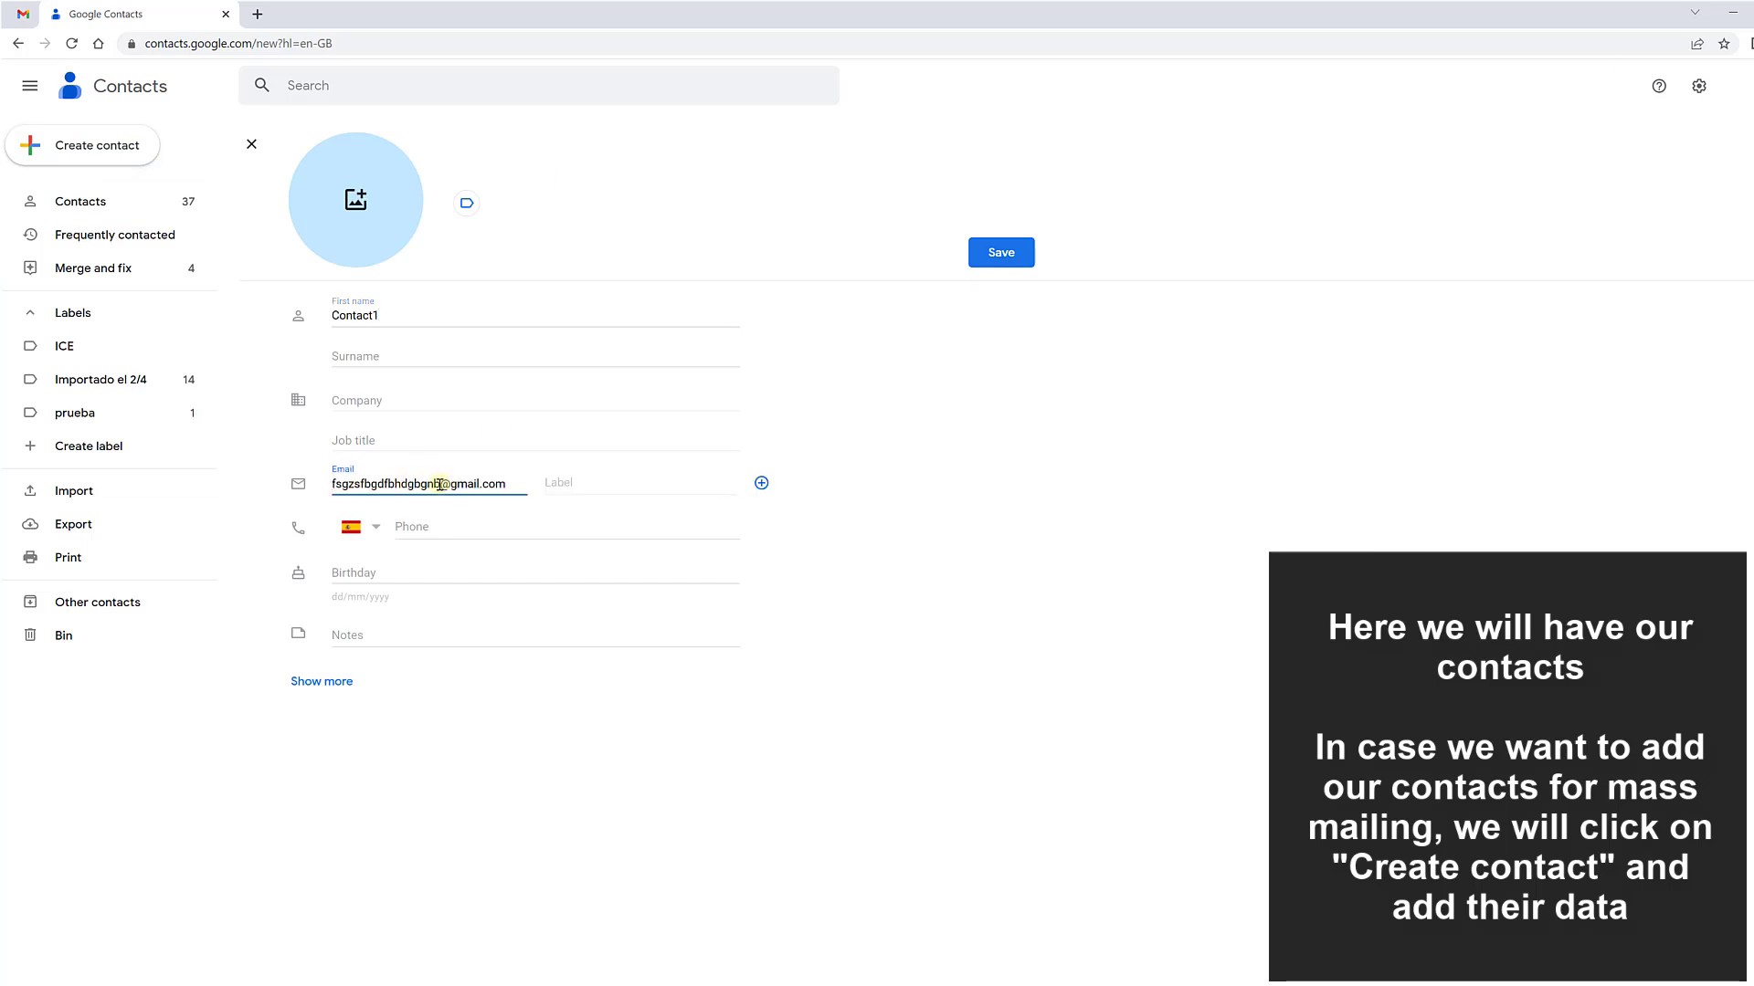
type("1")
left_click(1005, 256)
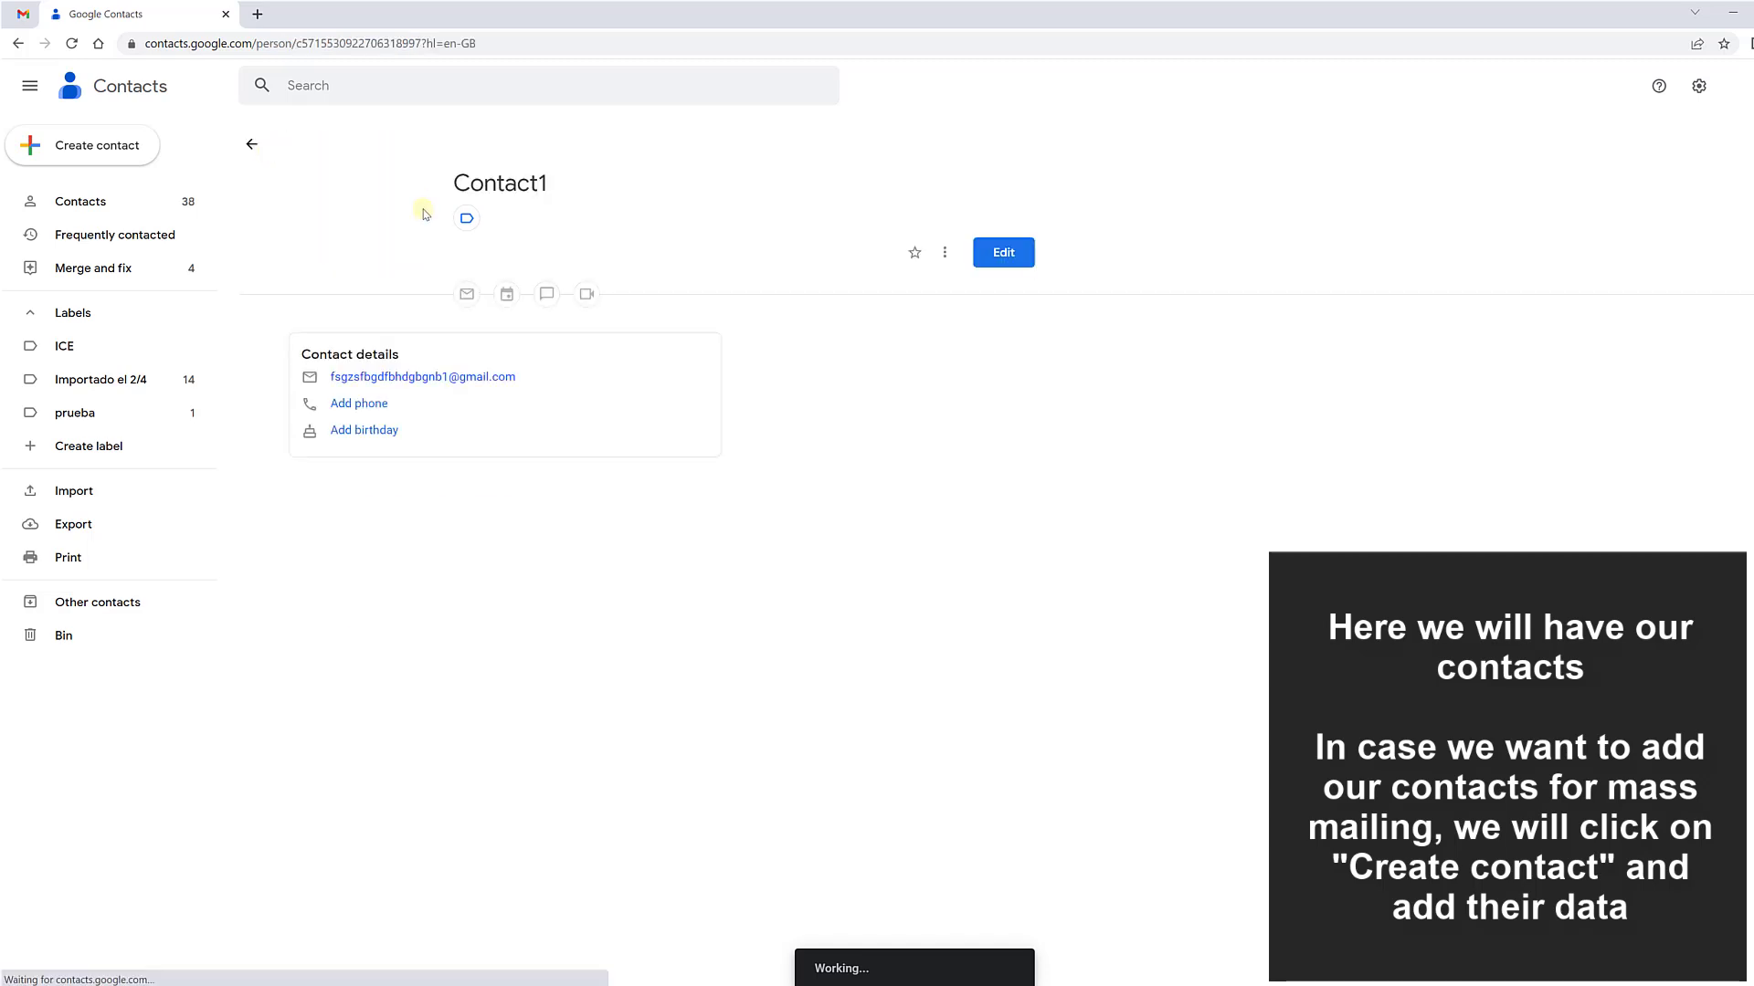
Create and save a contact named Contact2, using the copied email address with 2 added before the @ sign
left_click(128, 150)
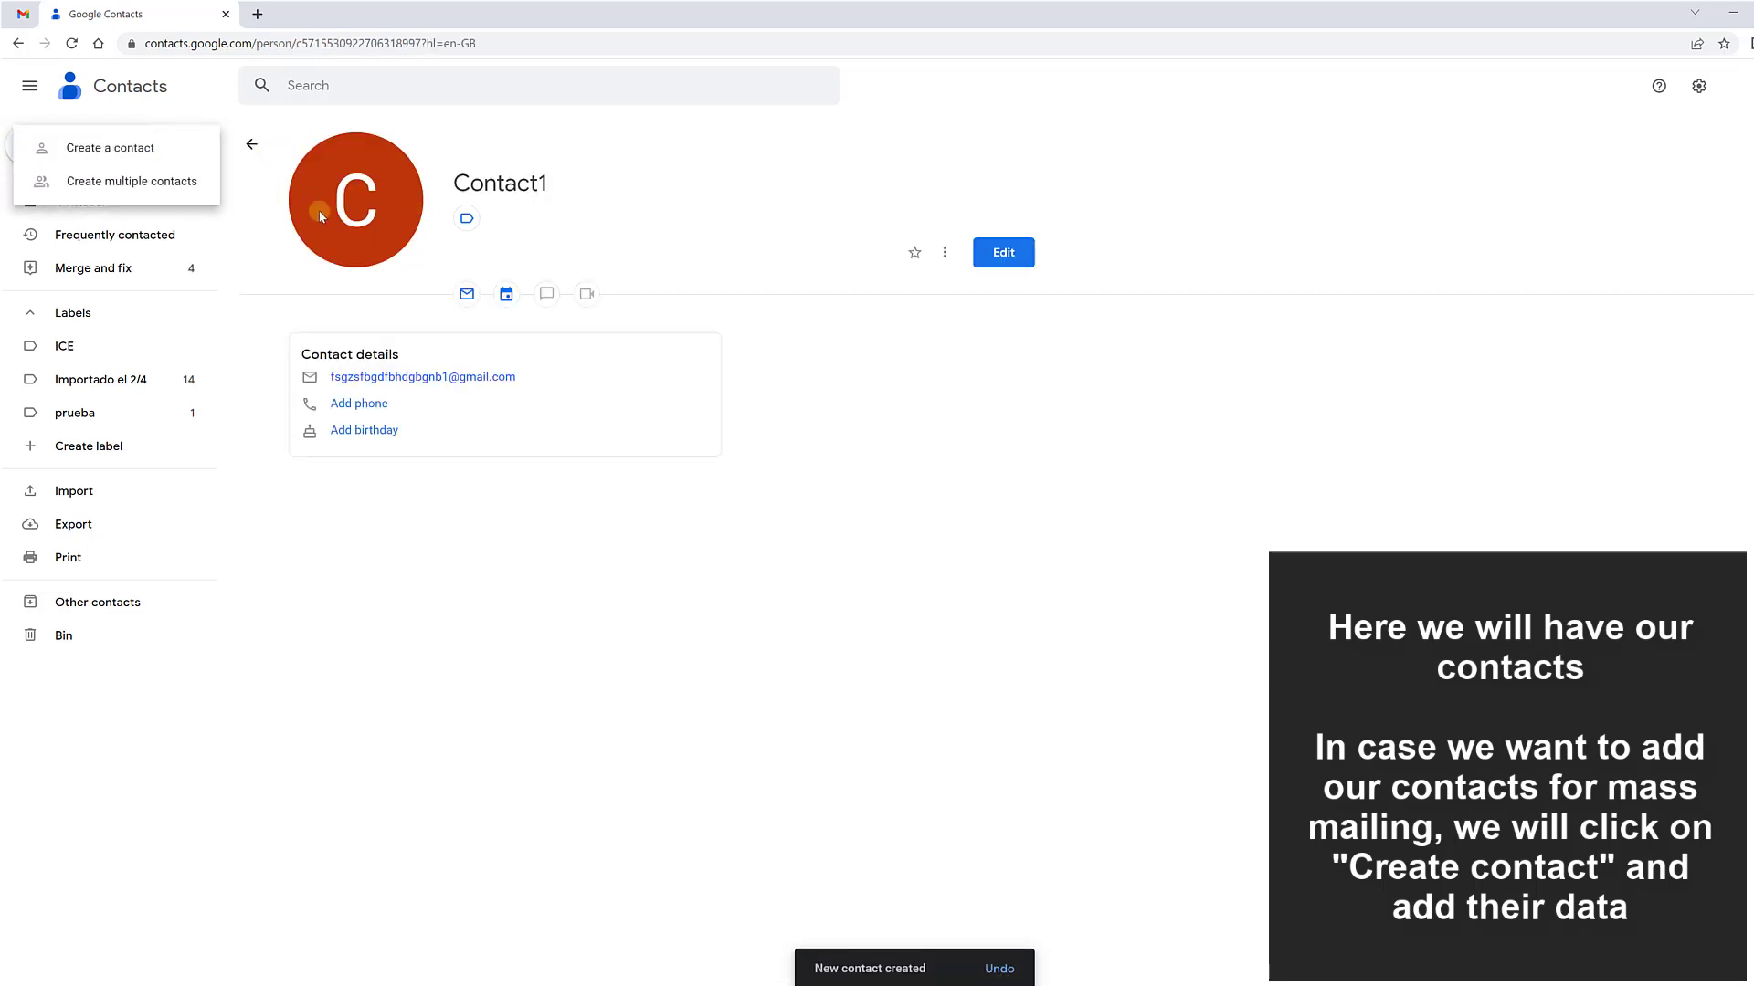
left_click(166, 148)
type("Contact")
left_click(378, 488)
key("ctrl+v")
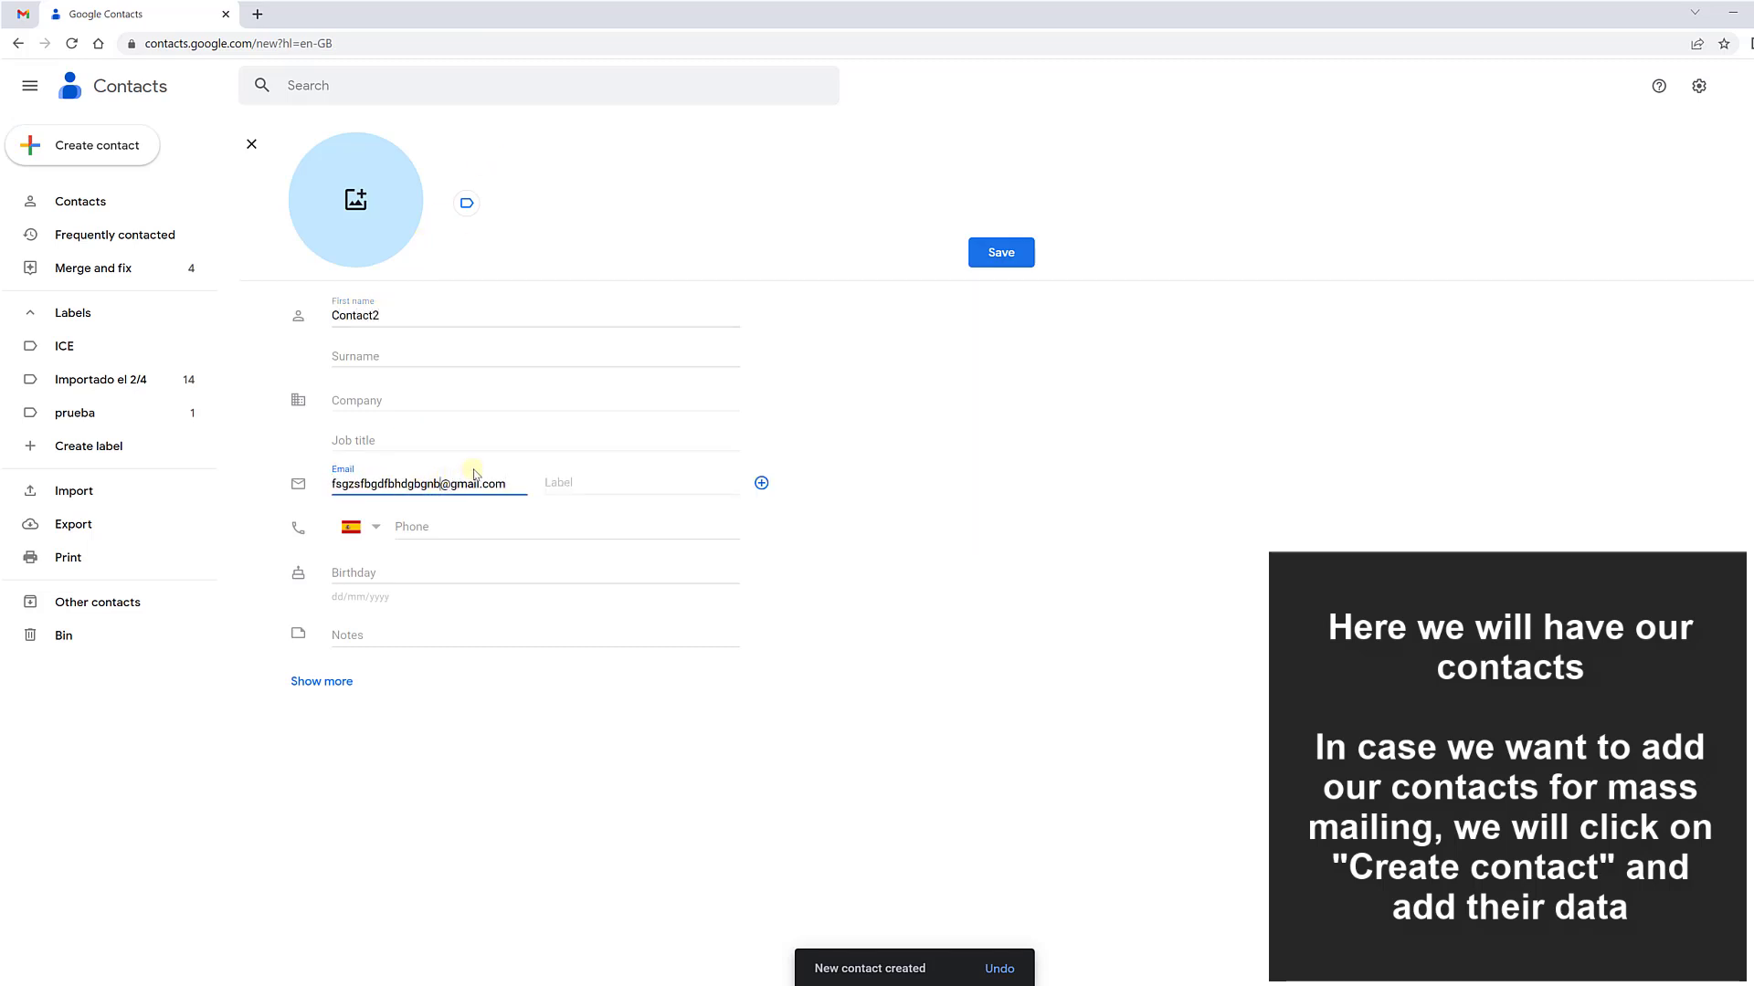
type("2")
left_click(1001, 254)
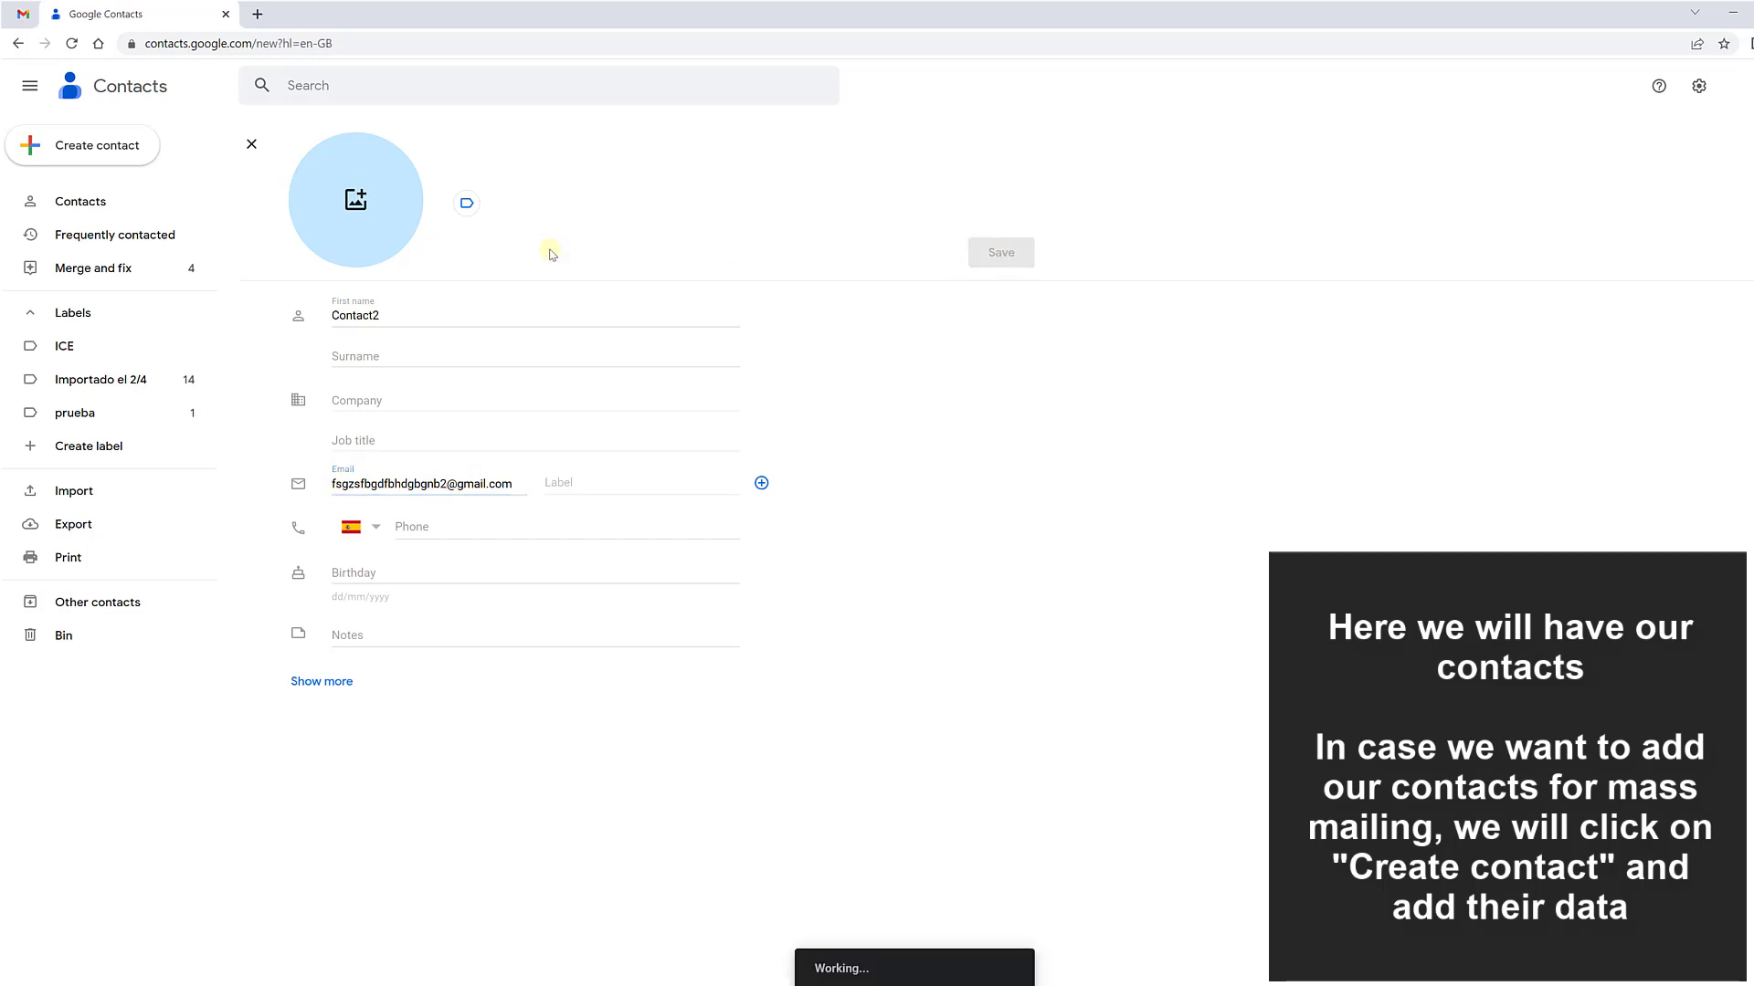
left_click(107, 160)
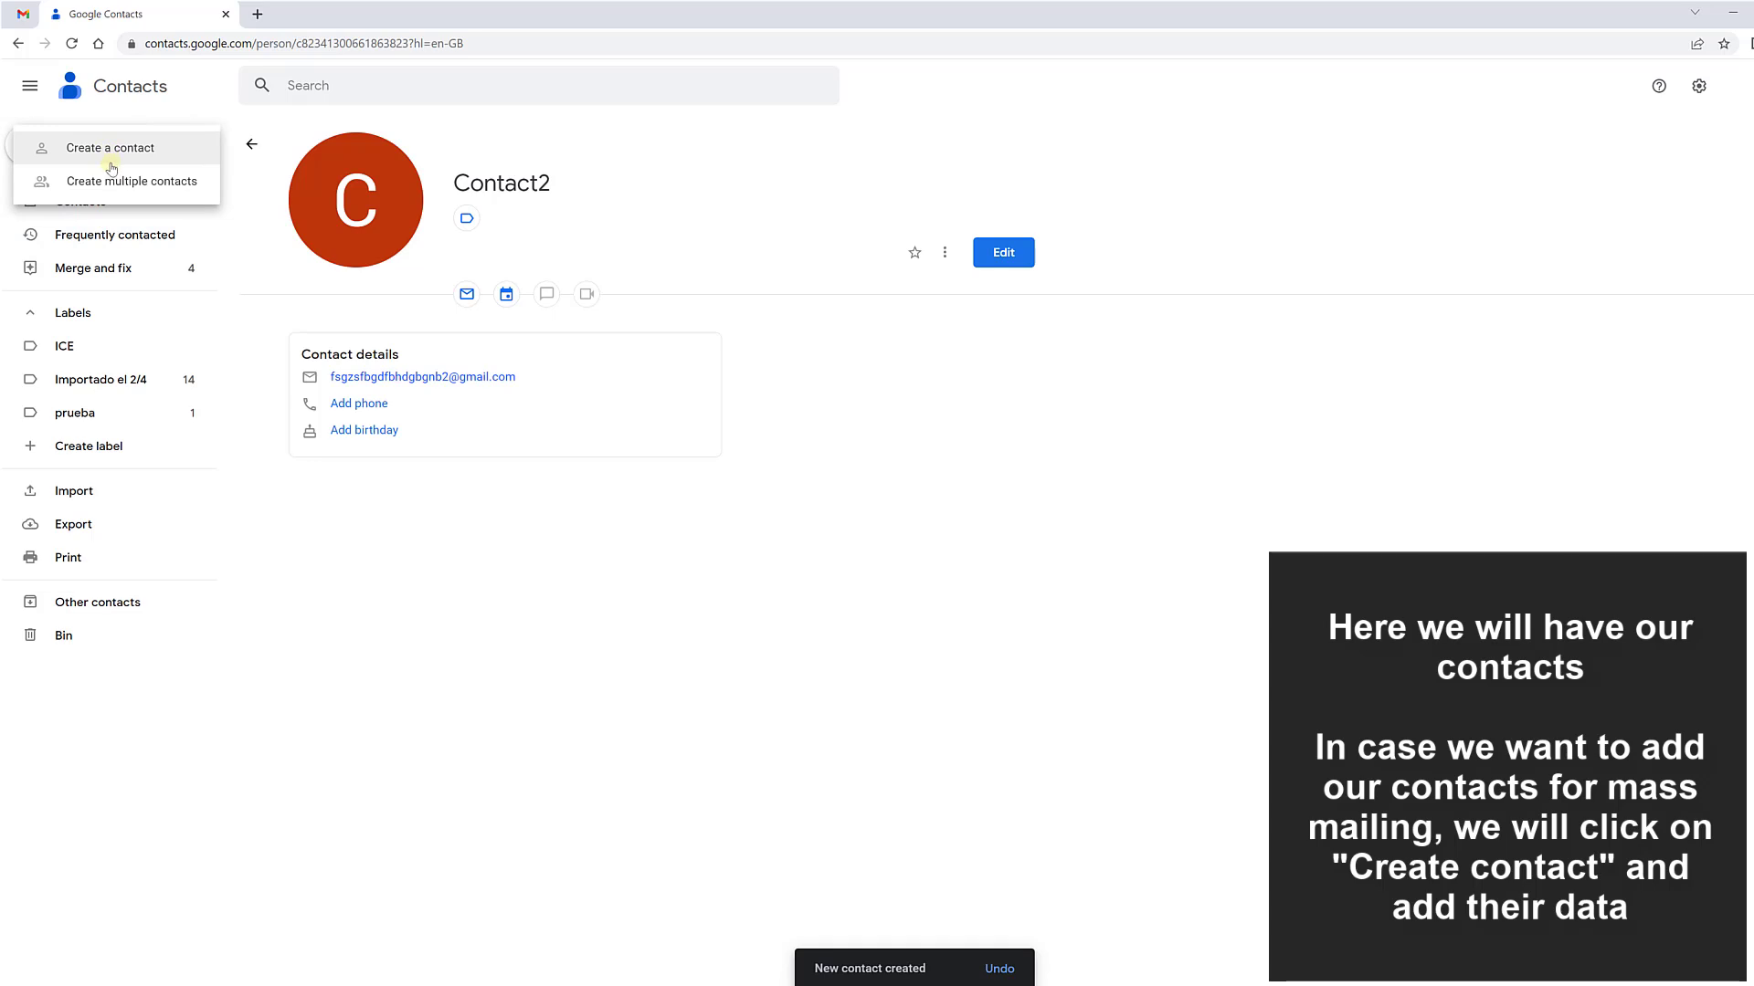
left_click(112, 180)
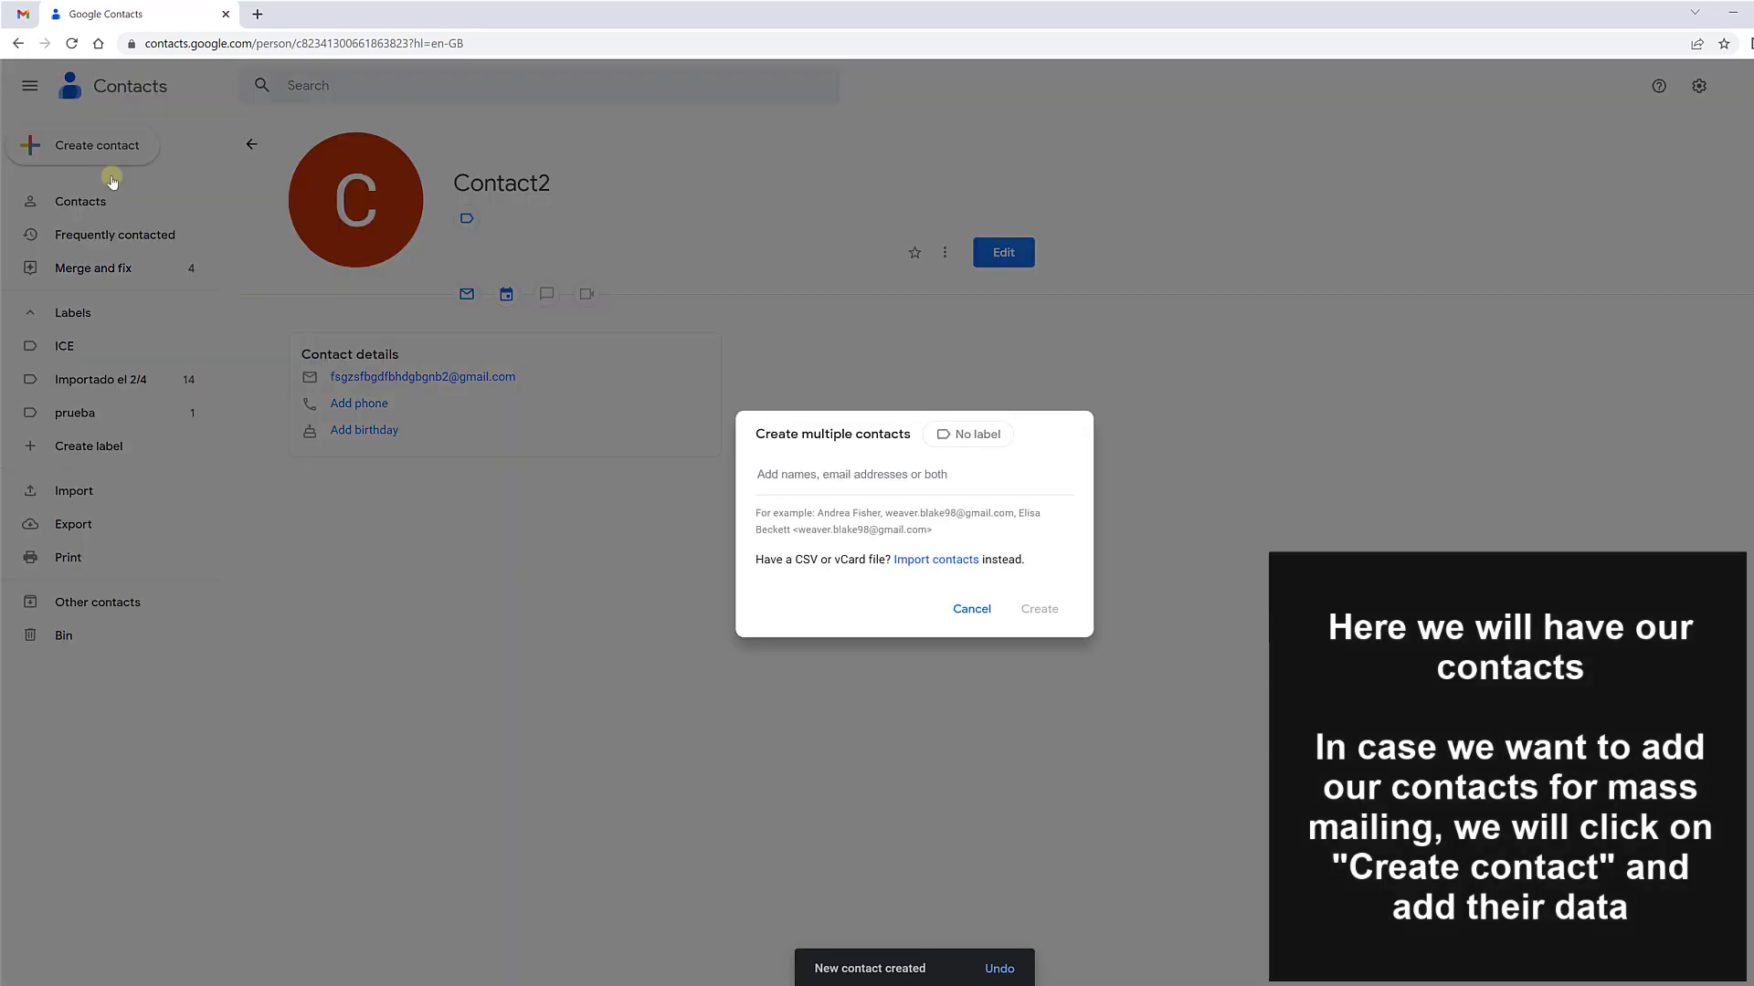
left_click(971, 608)
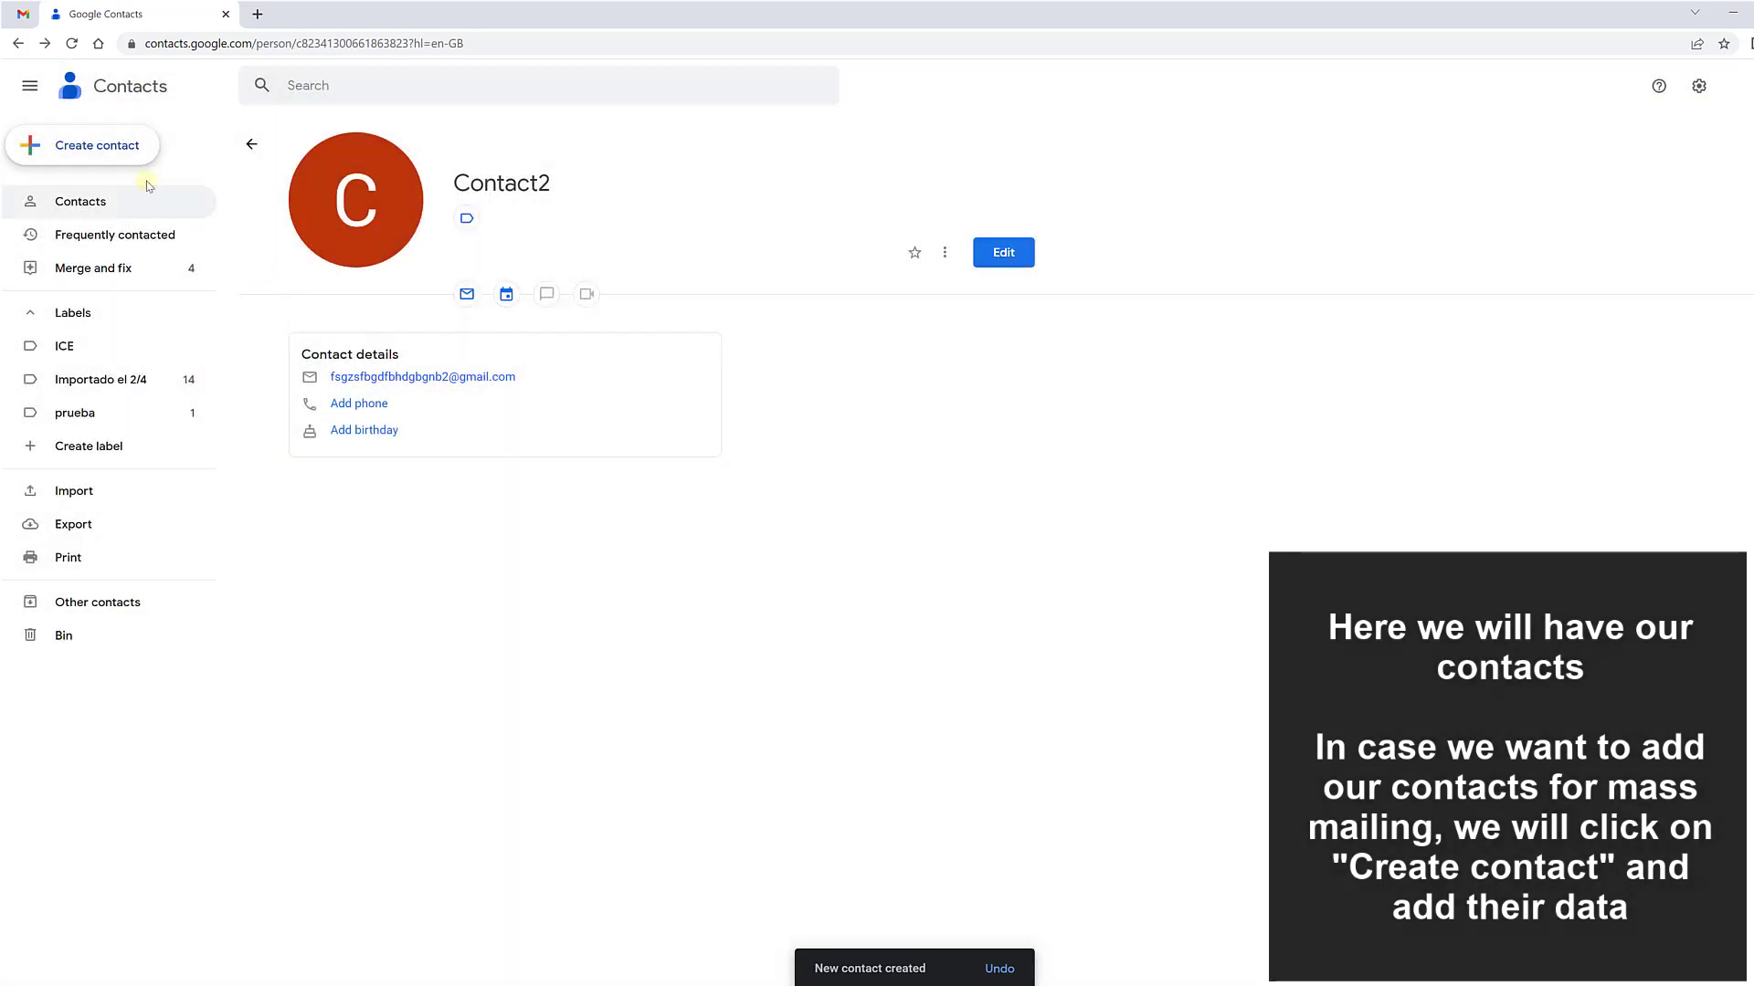
Create and save a contact named Contact3, using the copied email address with 3 added before the @ sign
left_click(124, 152)
left_click(121, 151)
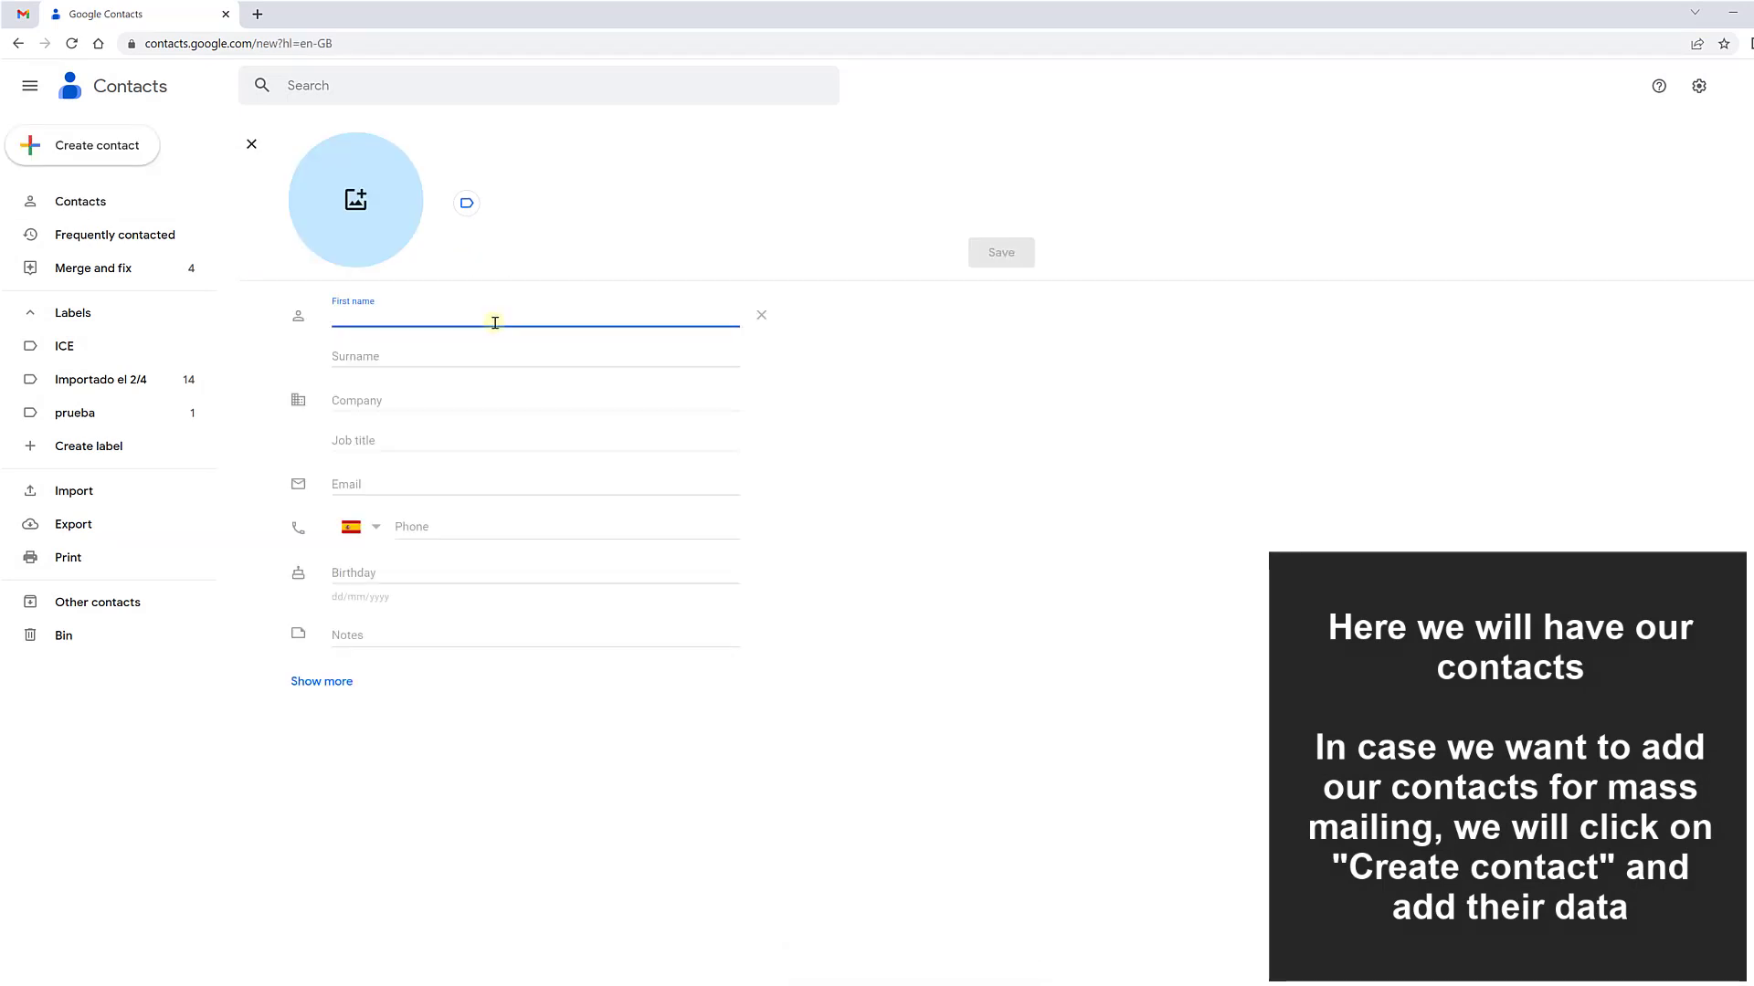
type("Contac")
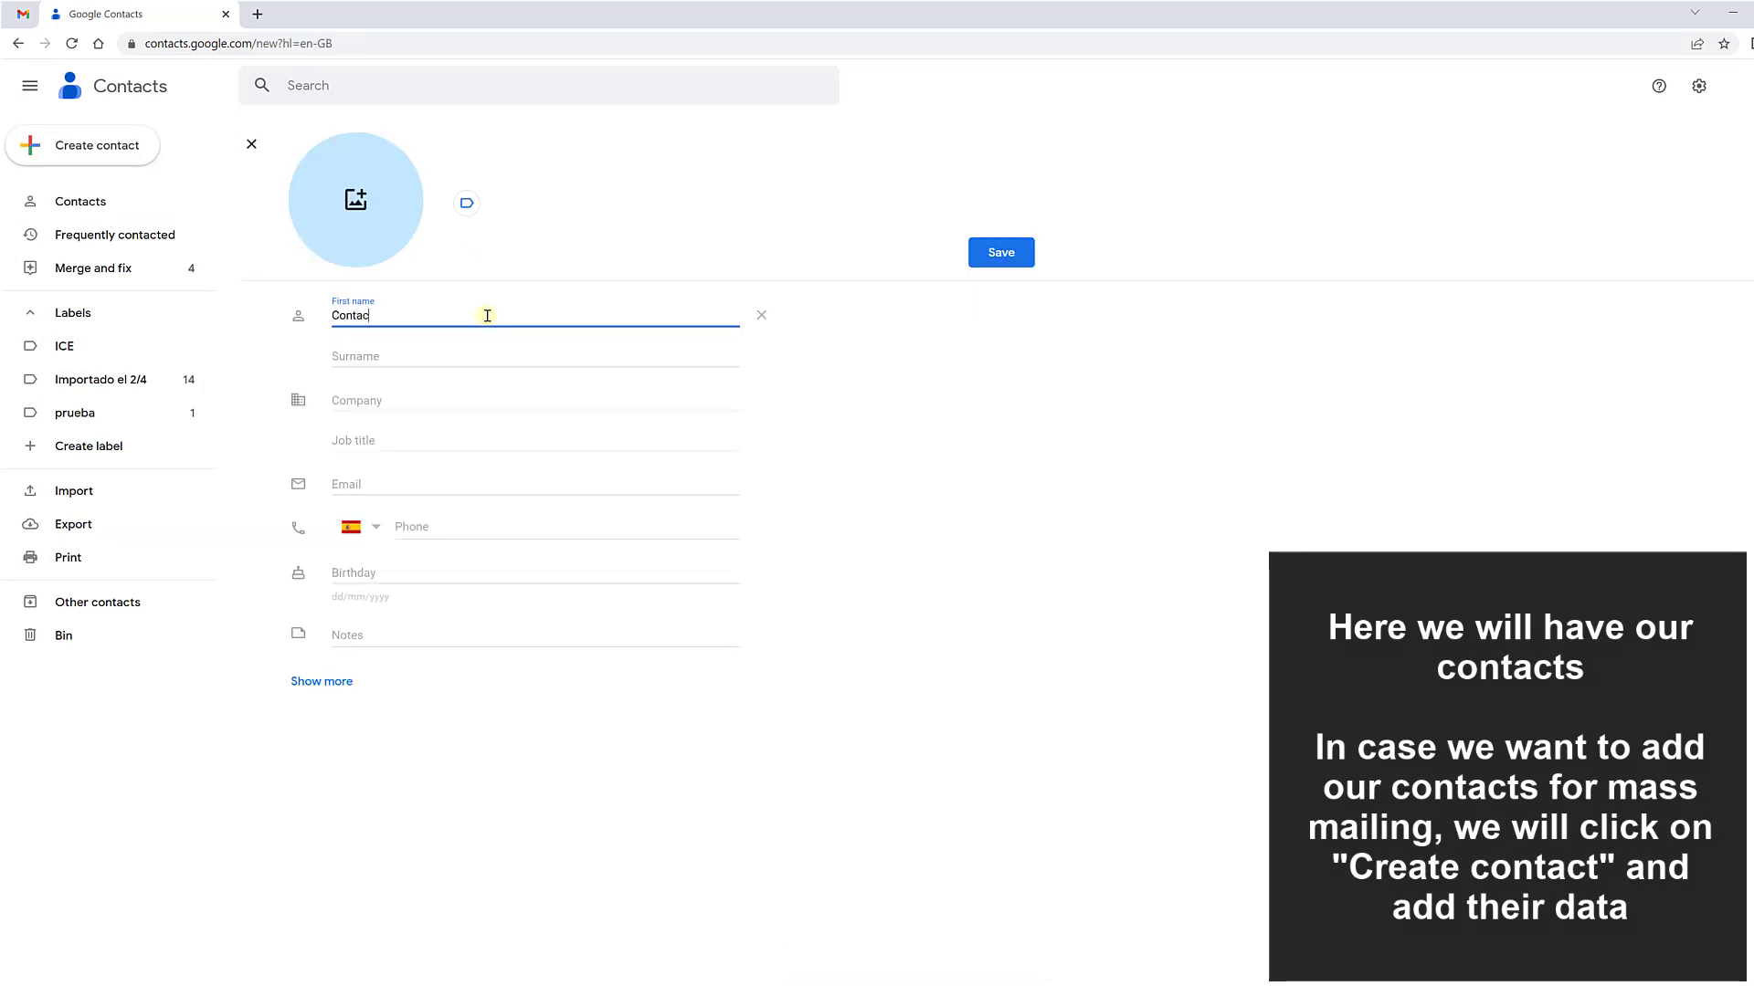
left_click(425, 485)
key("ctrl+v")
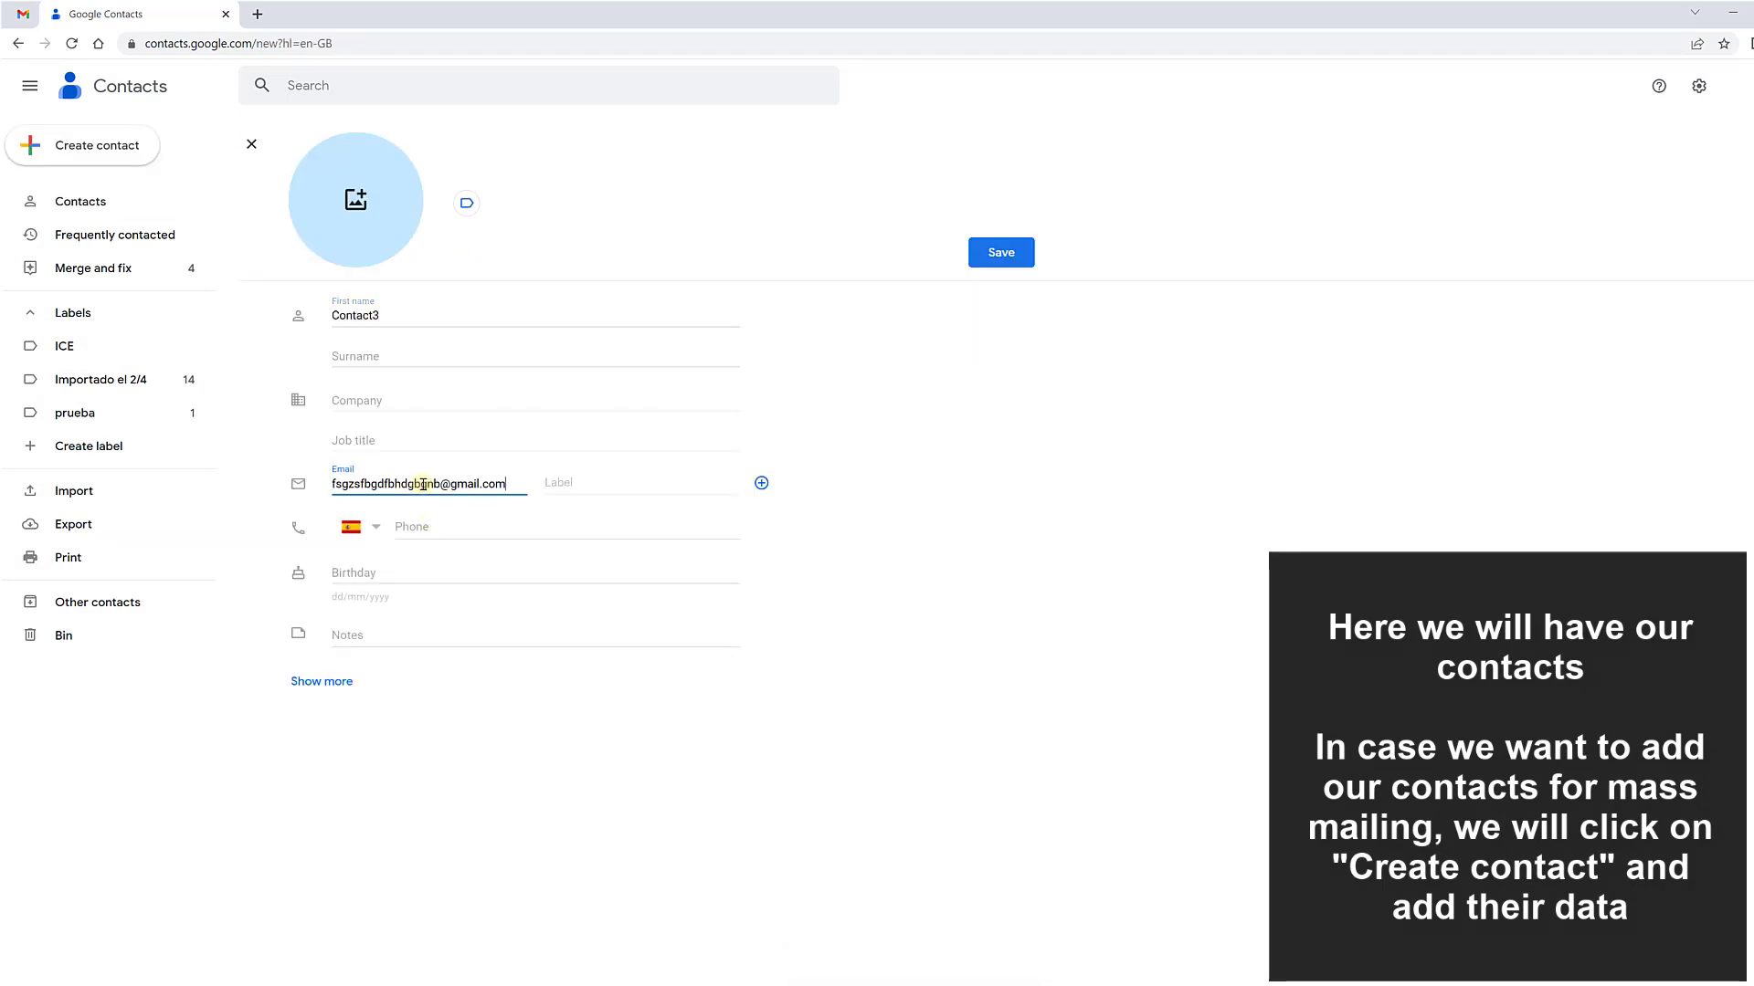
left_click(441, 483)
type("3")
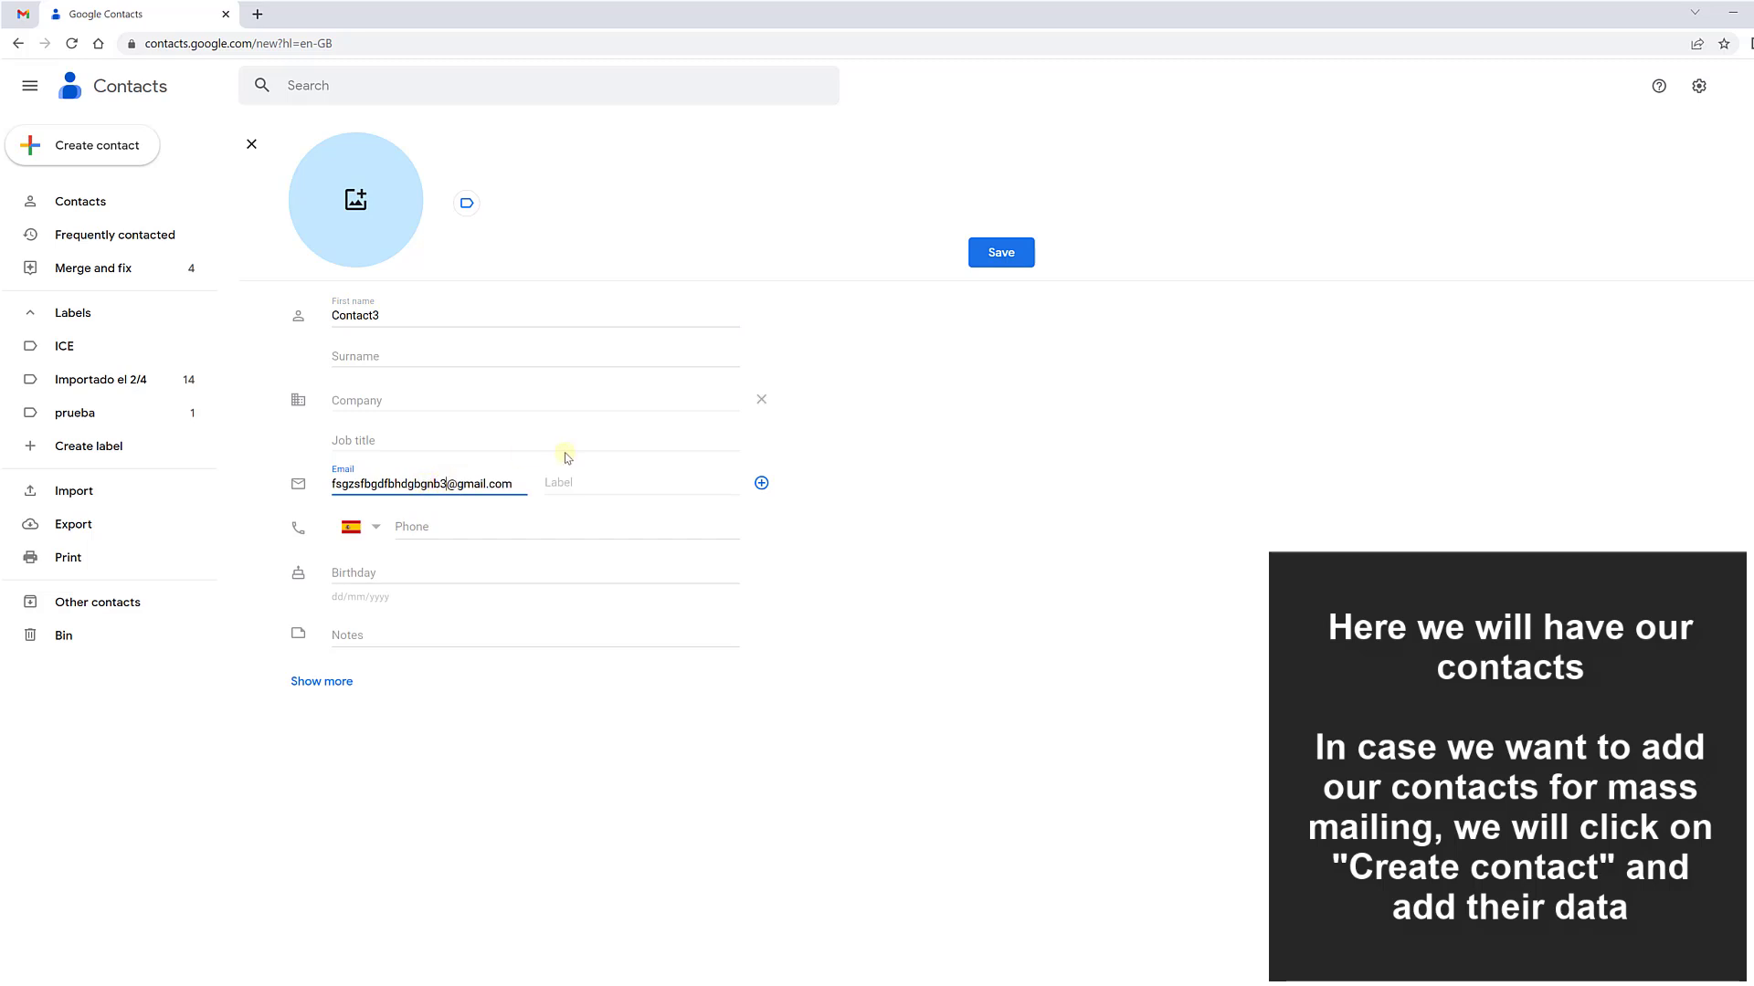
left_click(1012, 261)
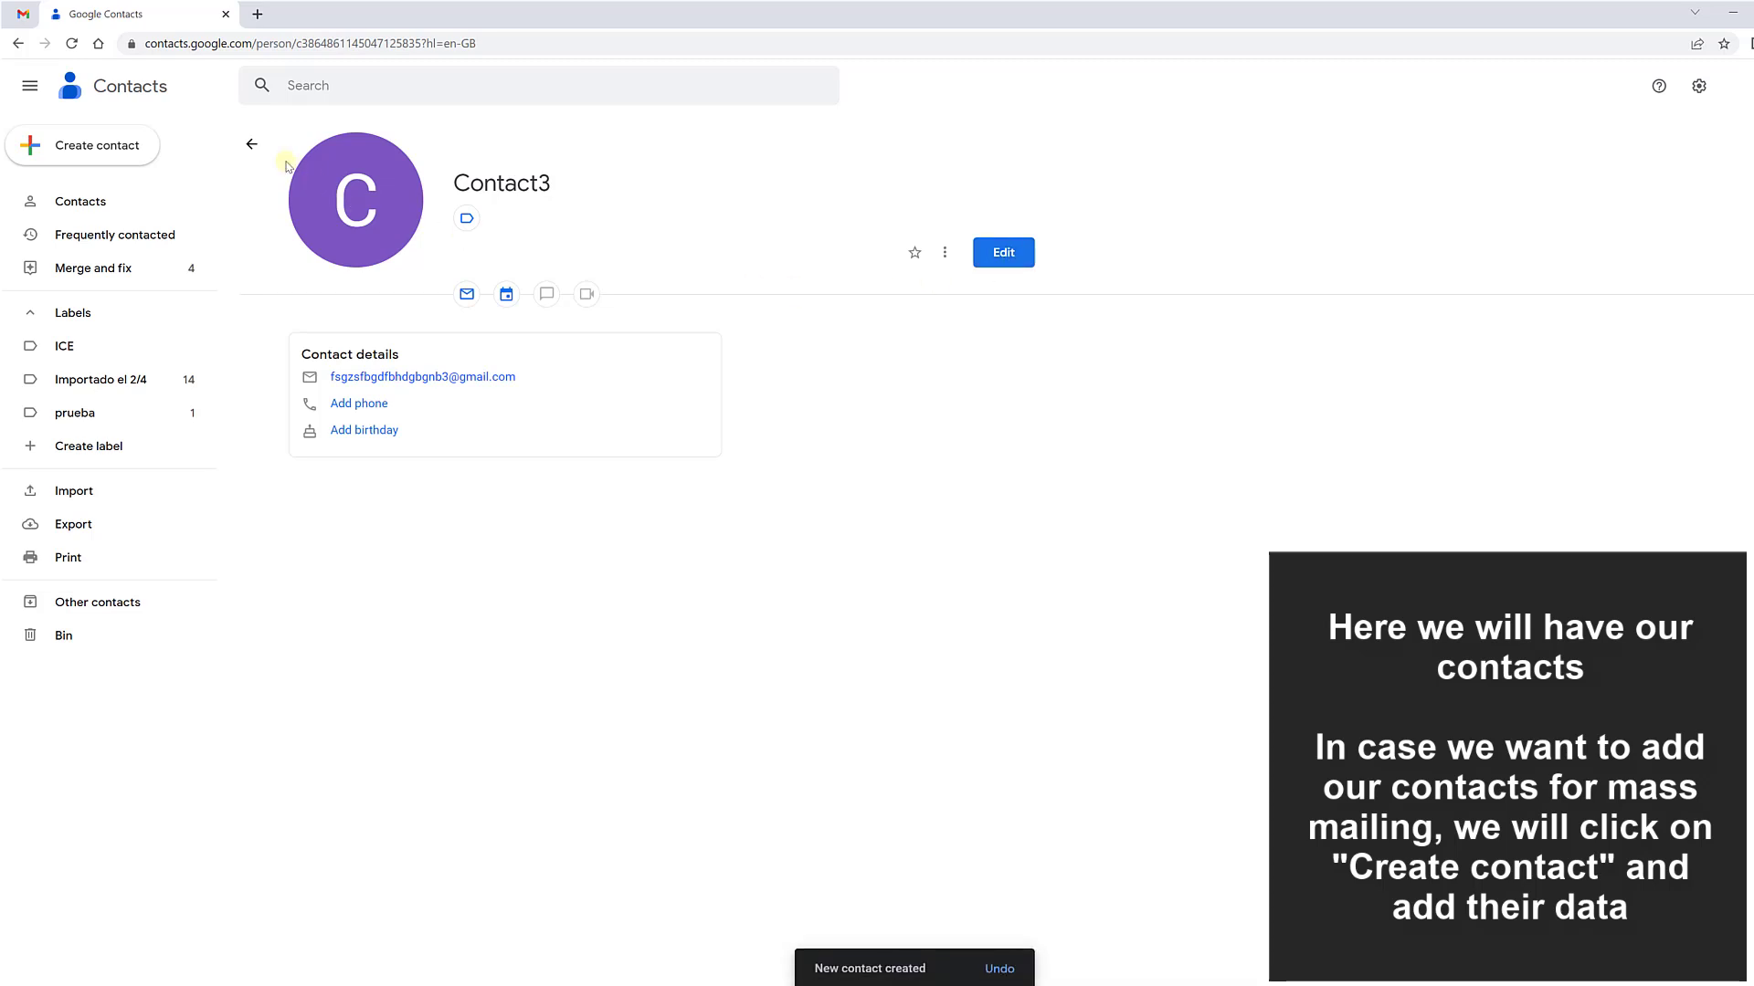
Create and save a contact named Contact4, using the copied email address with 4 added before the @ sign
left_click(254, 146)
left_click(117, 149)
left_click(137, 148)
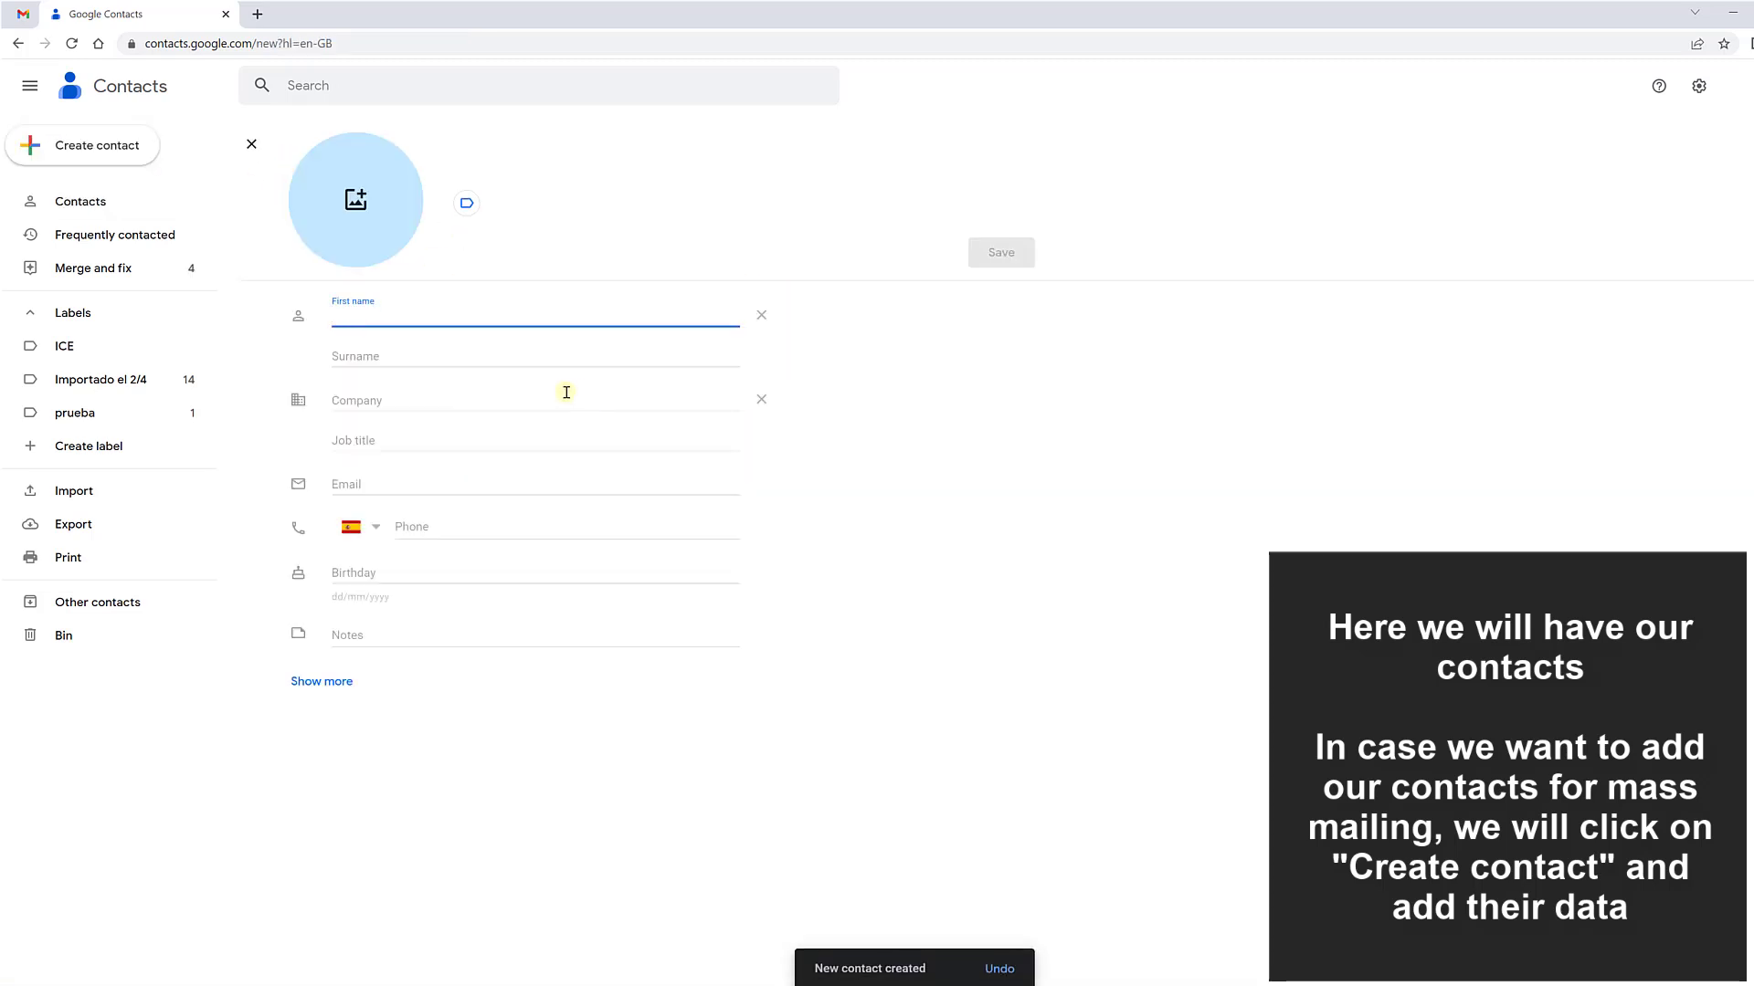
type("Contact4")
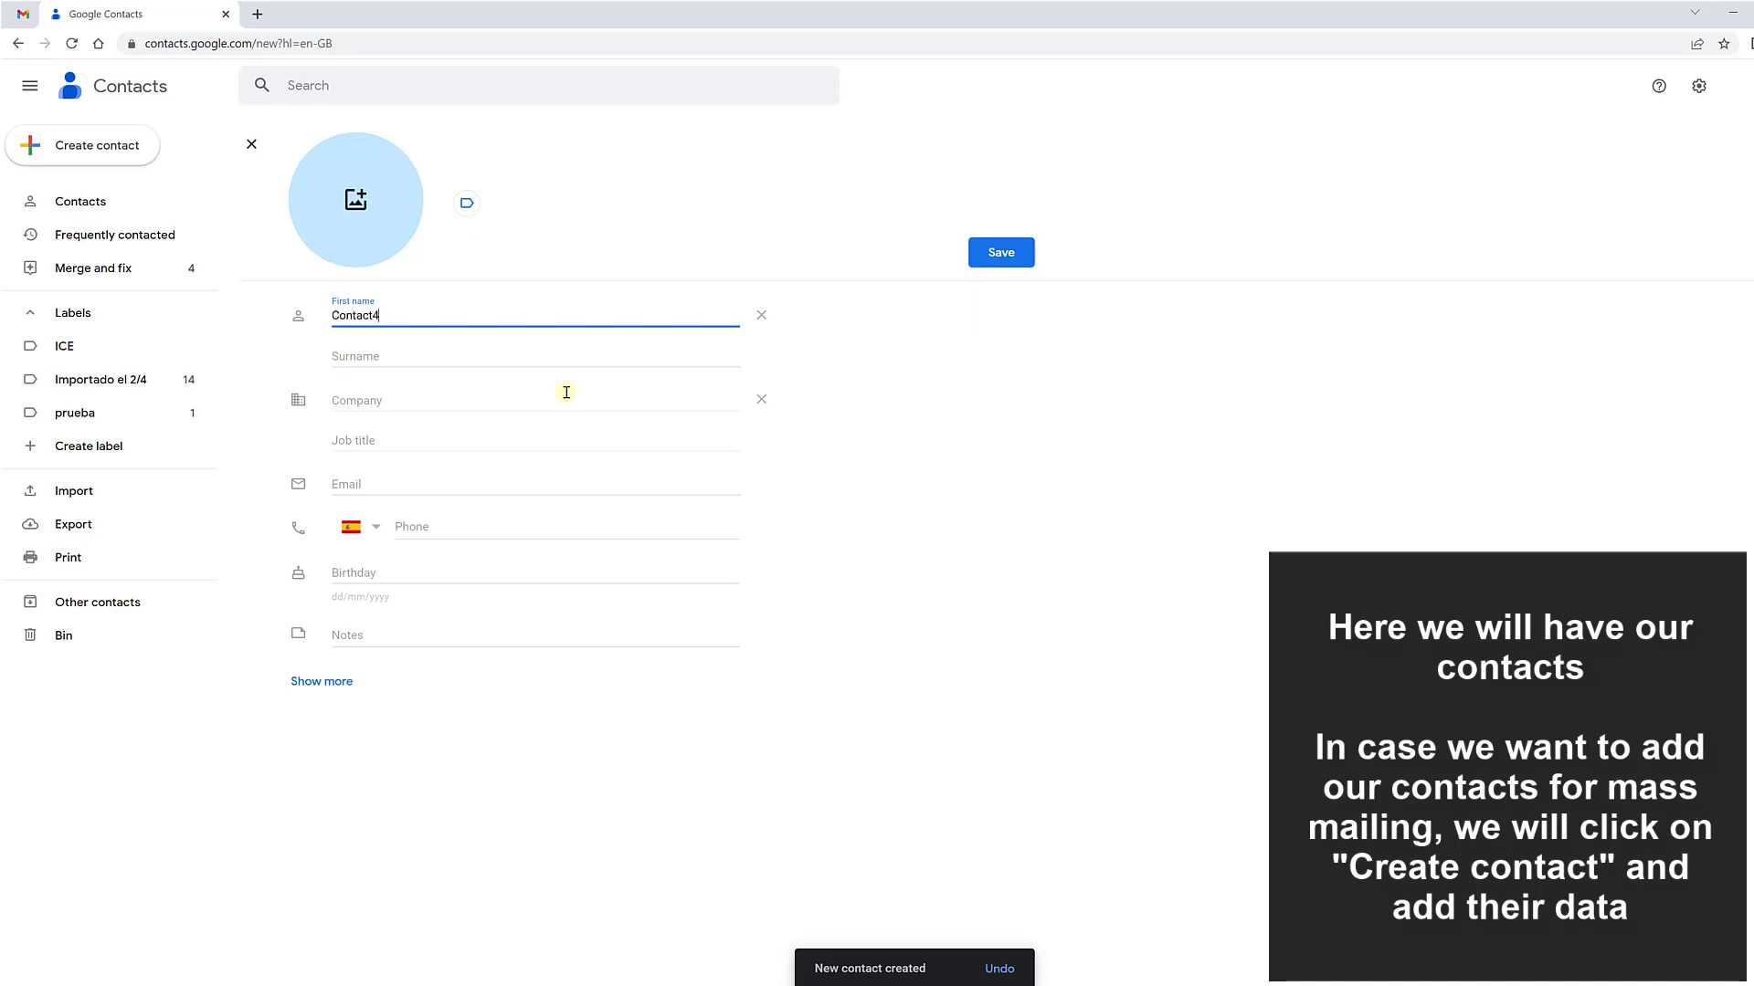
left_click(456, 483)
key("ctrl+v")
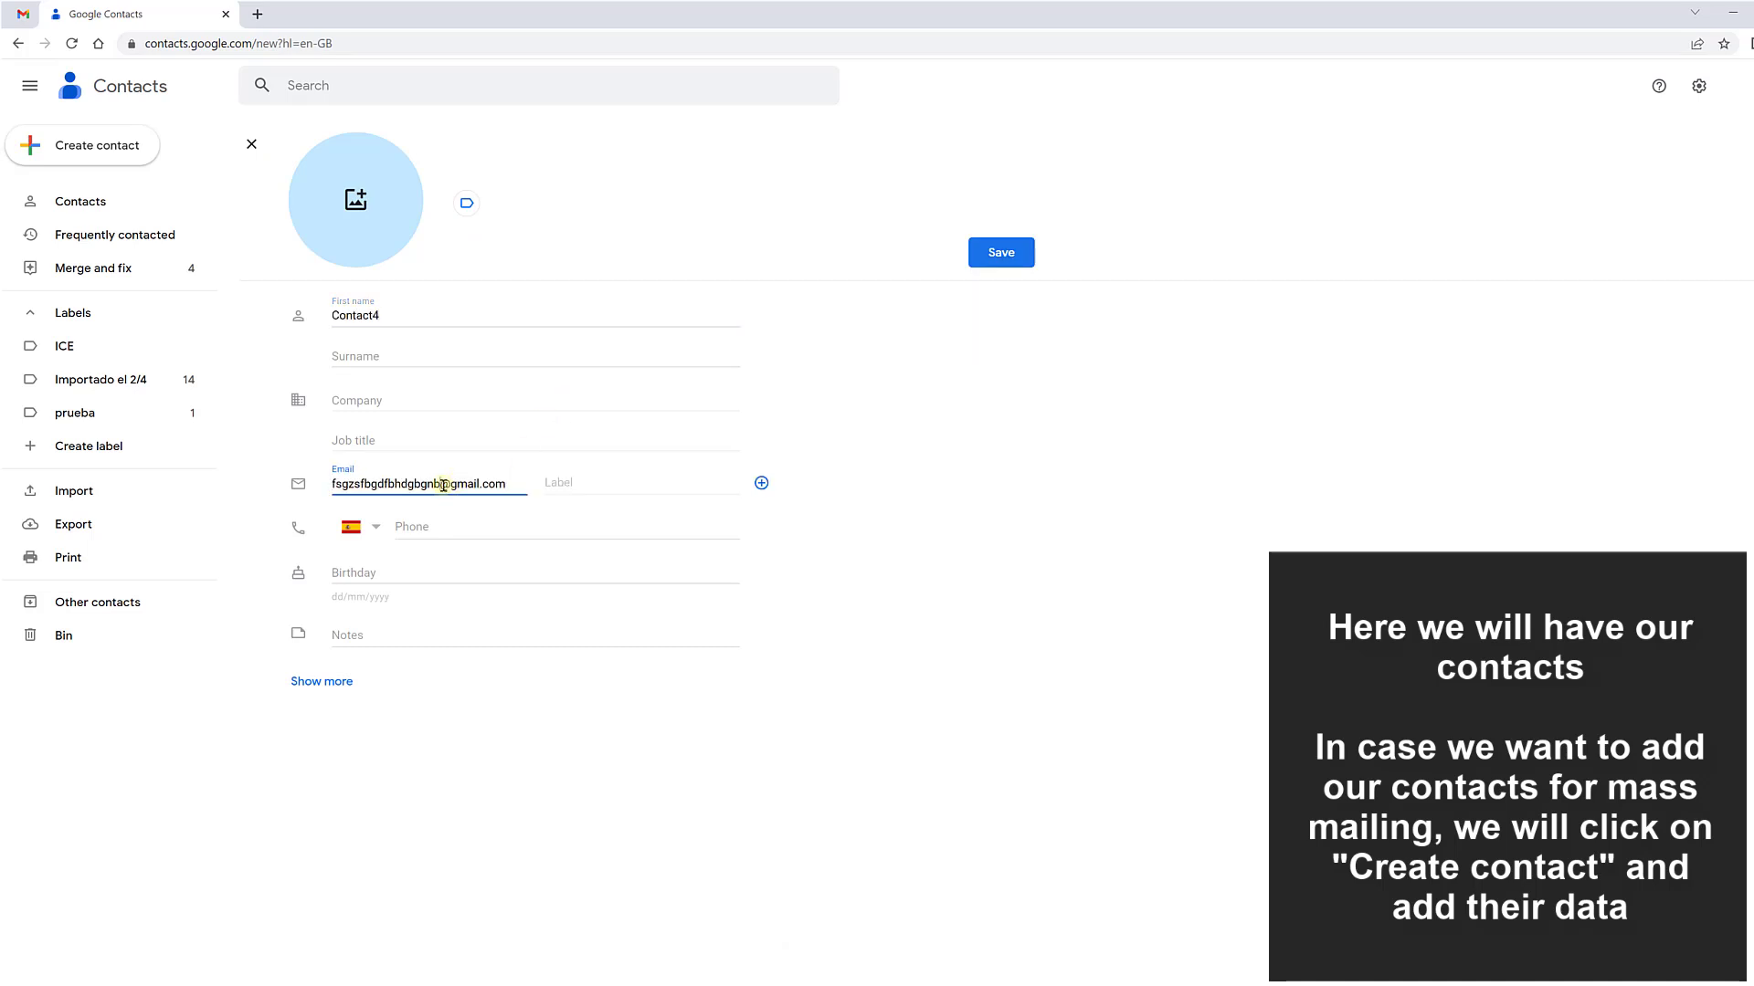
type("4")
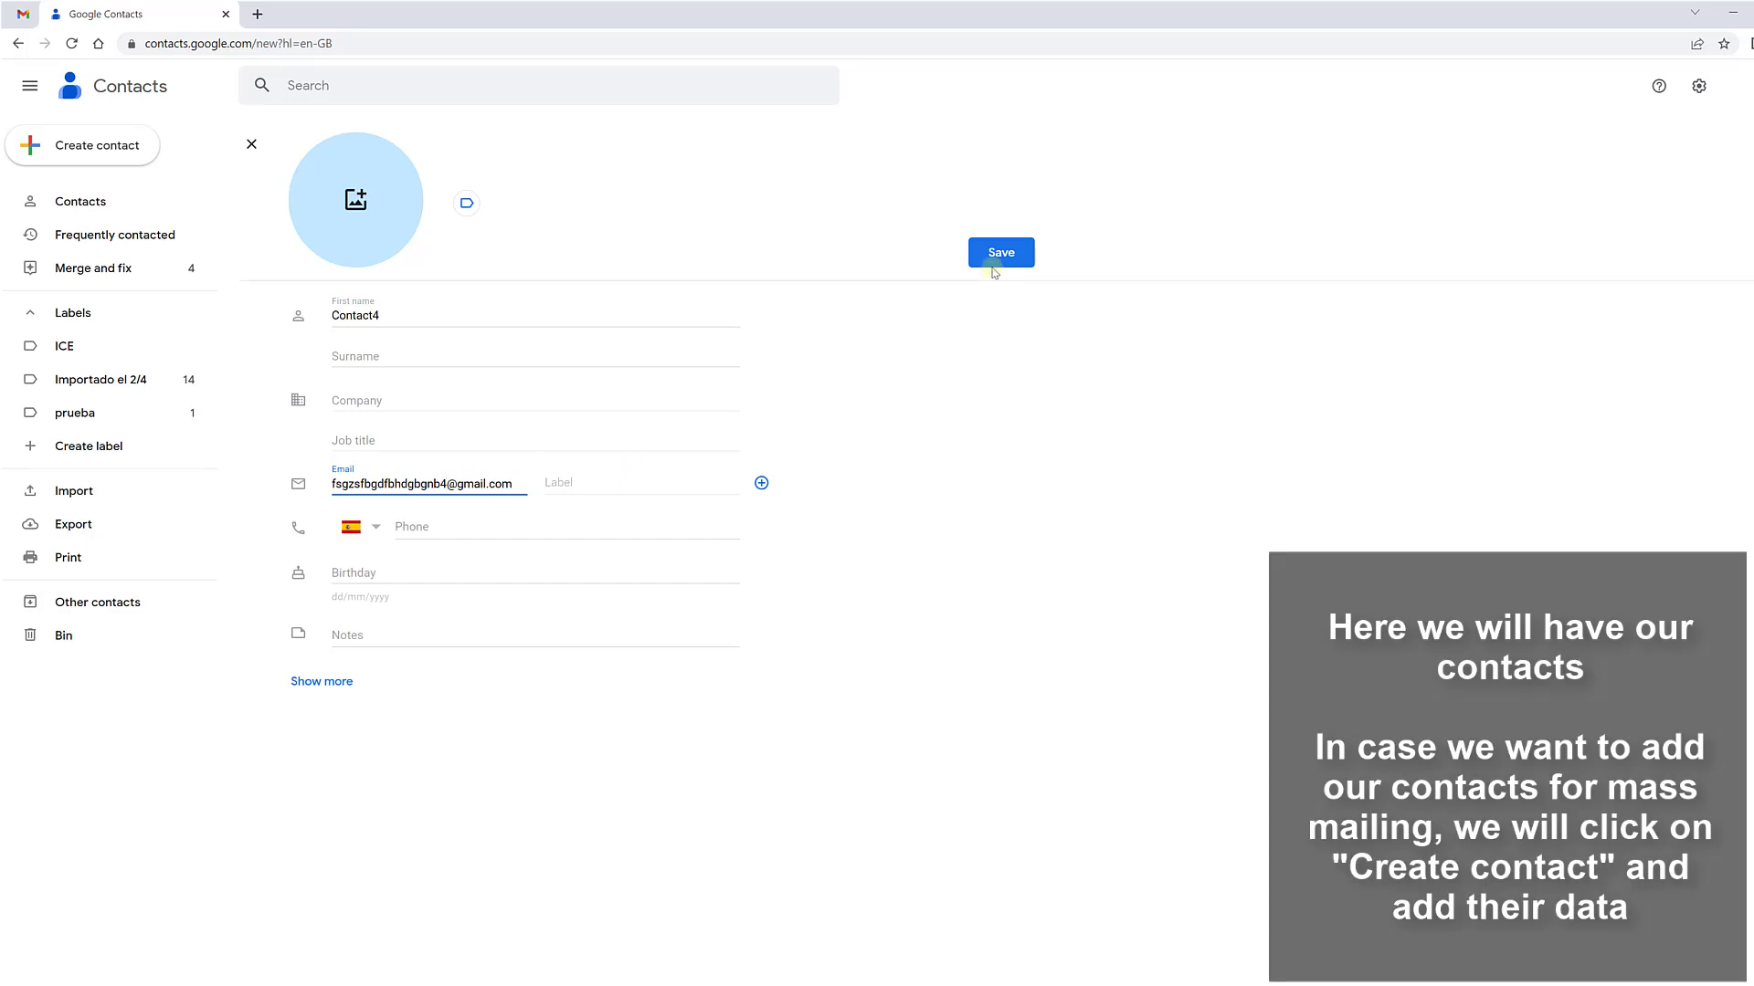
left_click(993, 260)
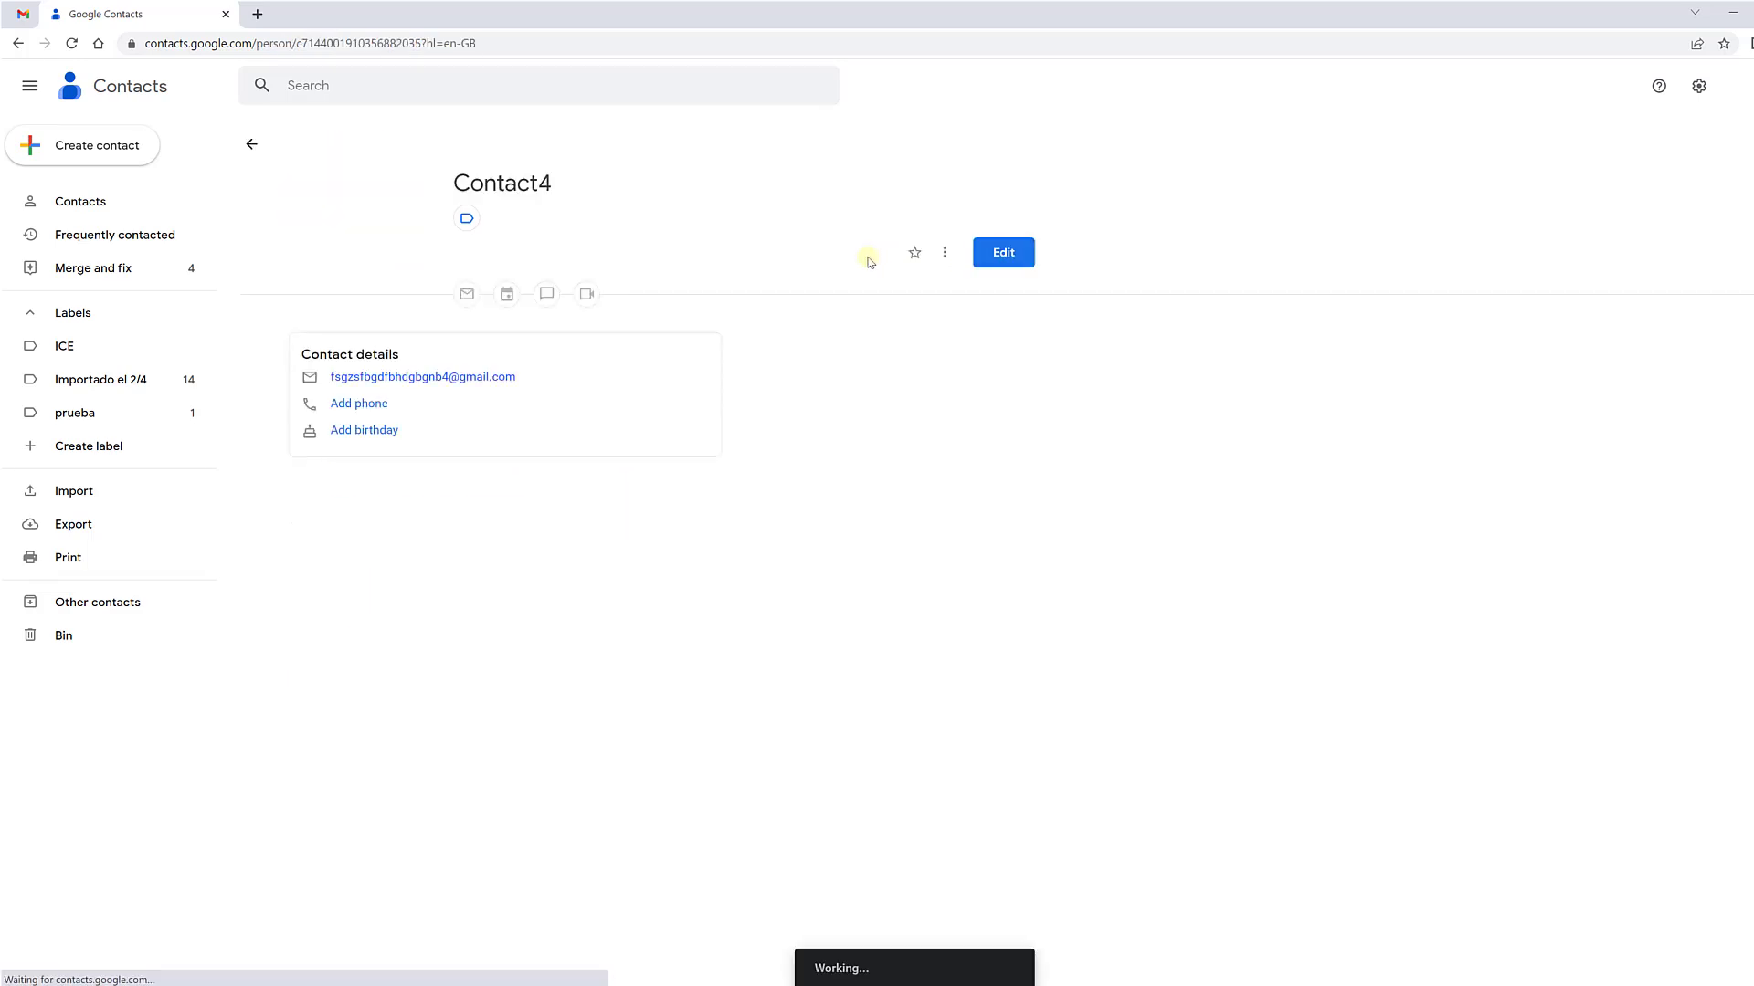
Return to the full contact list and create a new label named Send
left_click(253, 146)
left_click(253, 146)
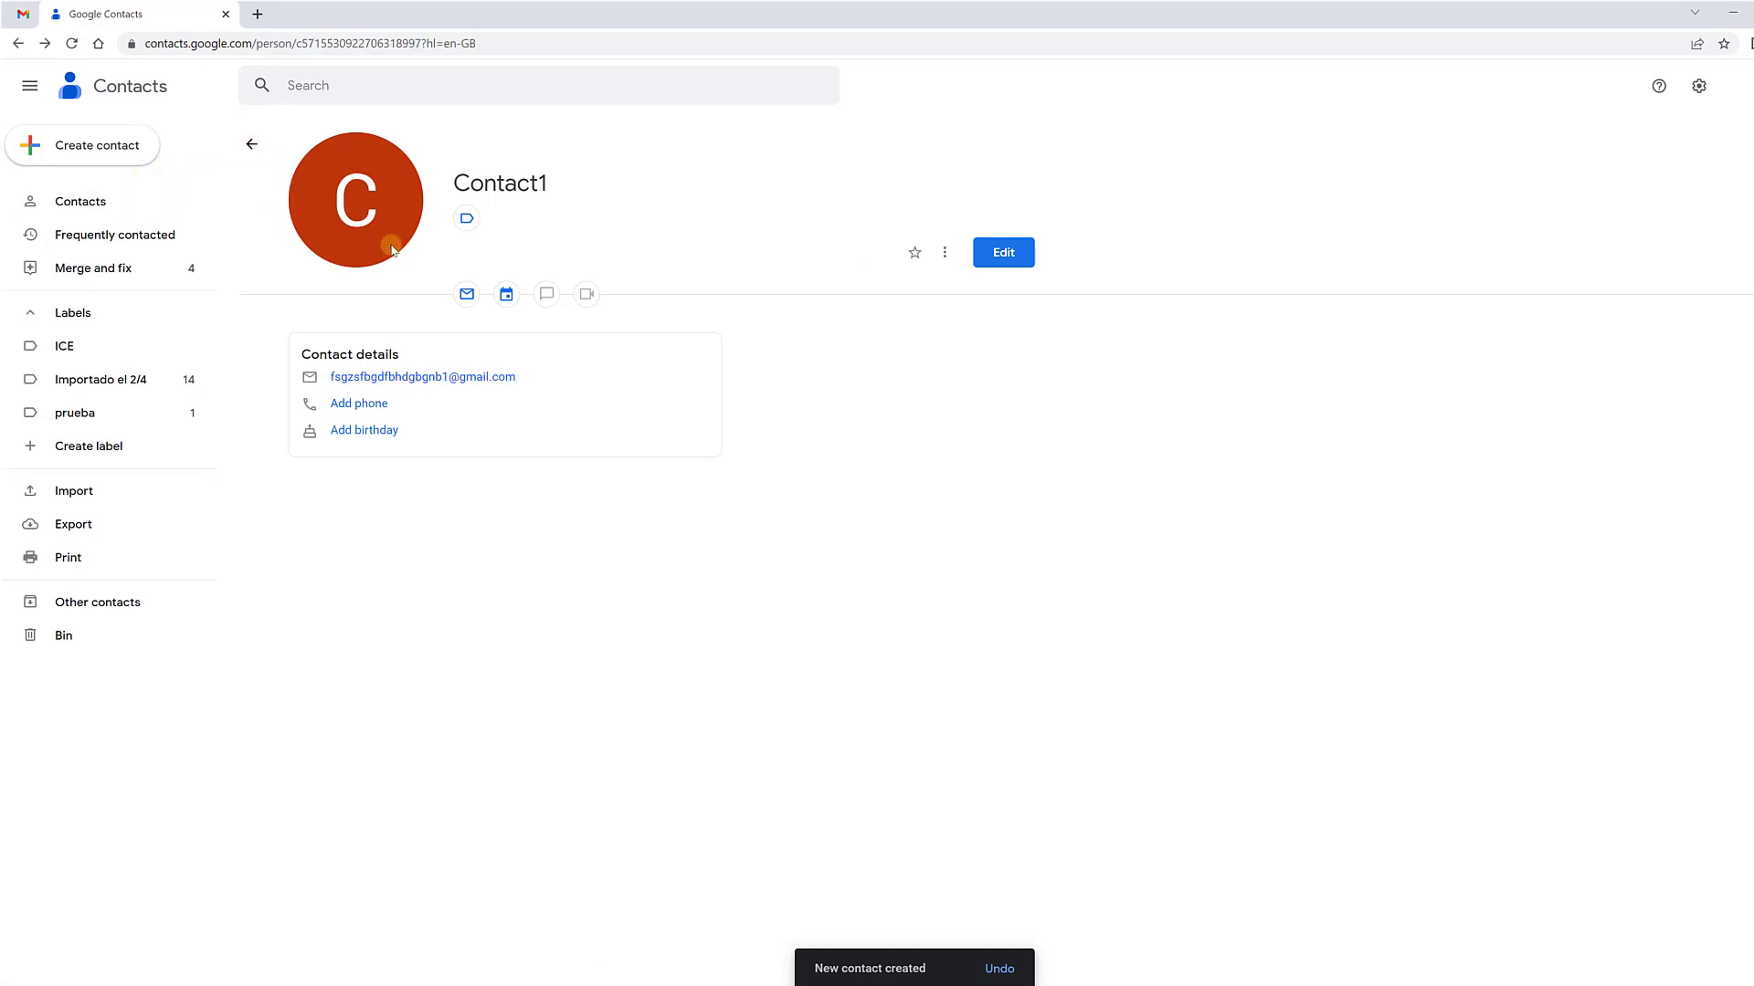
left_click(114, 212)
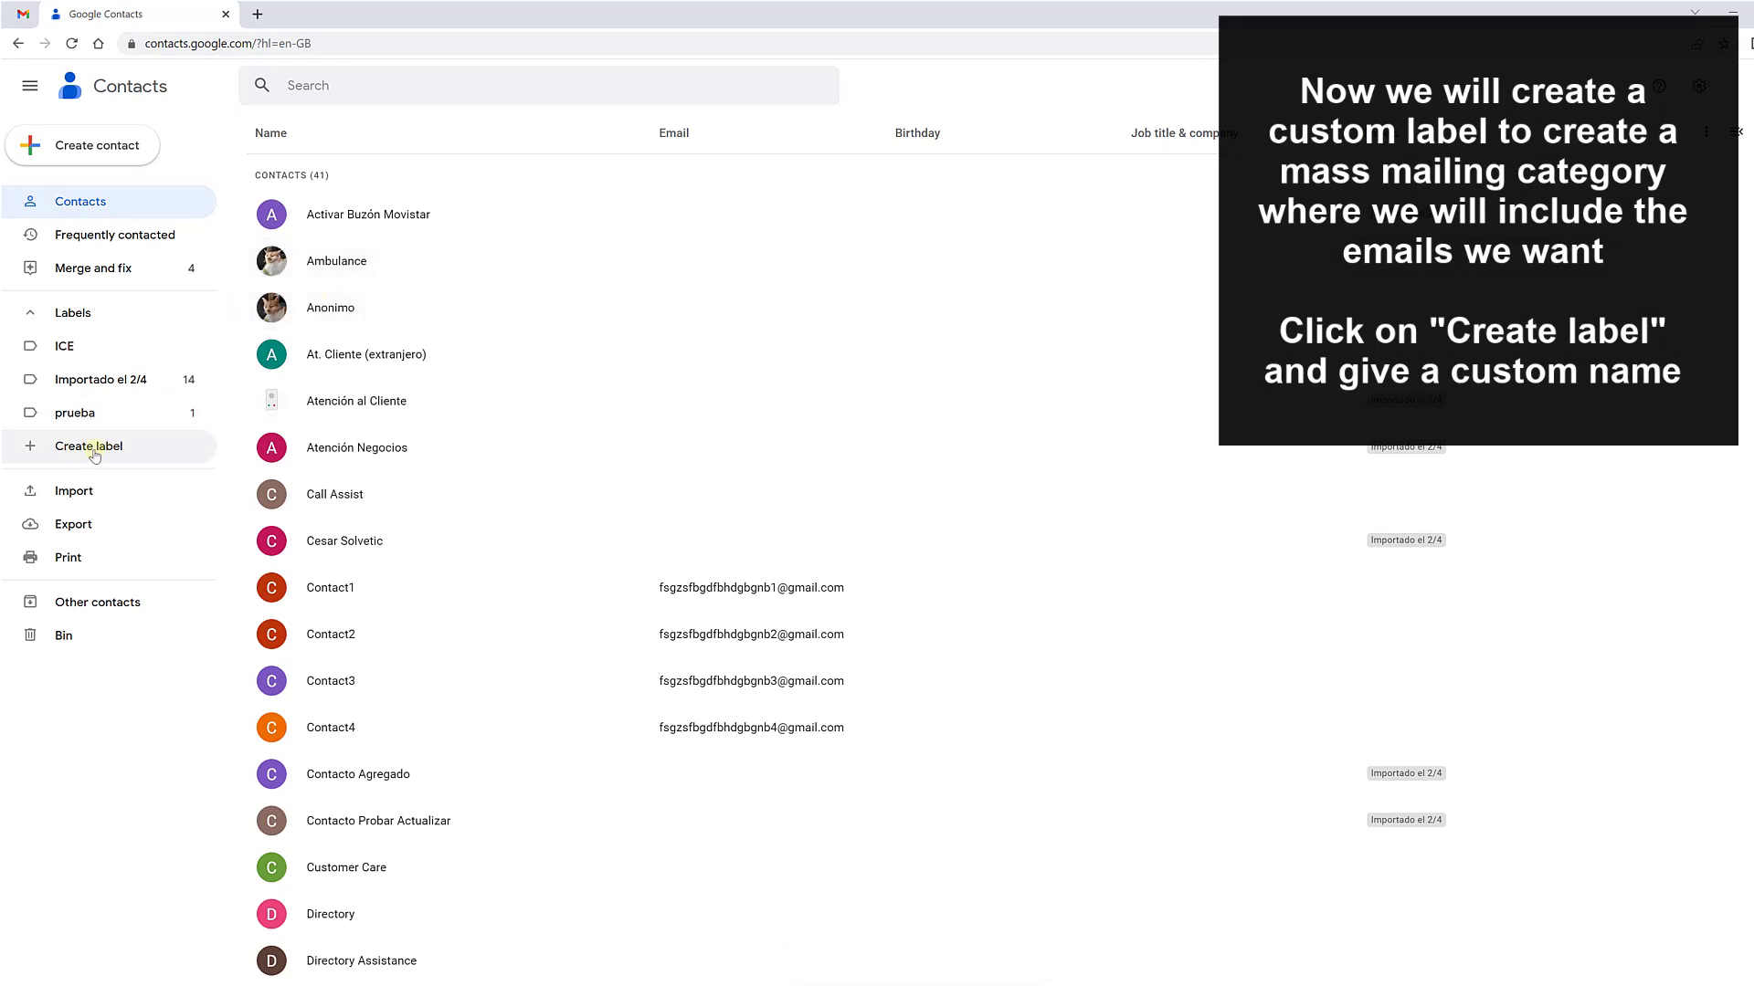
left_click(92, 447)
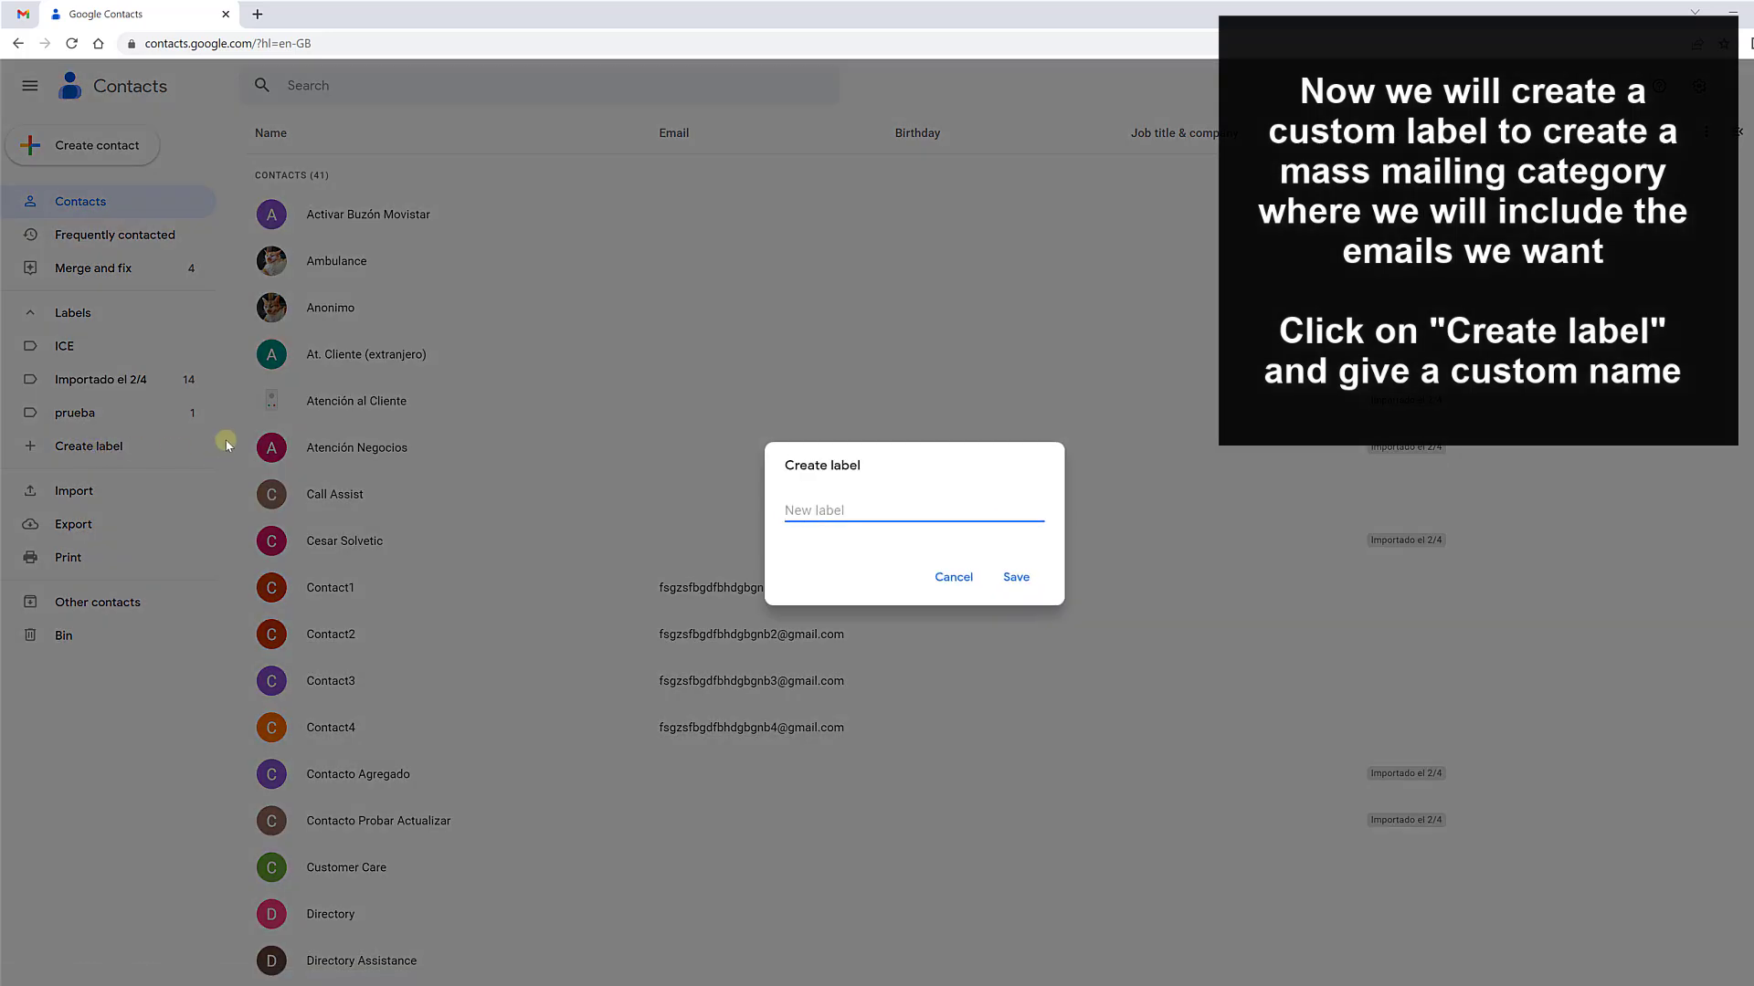
type("Send")
left_click(1016, 578)
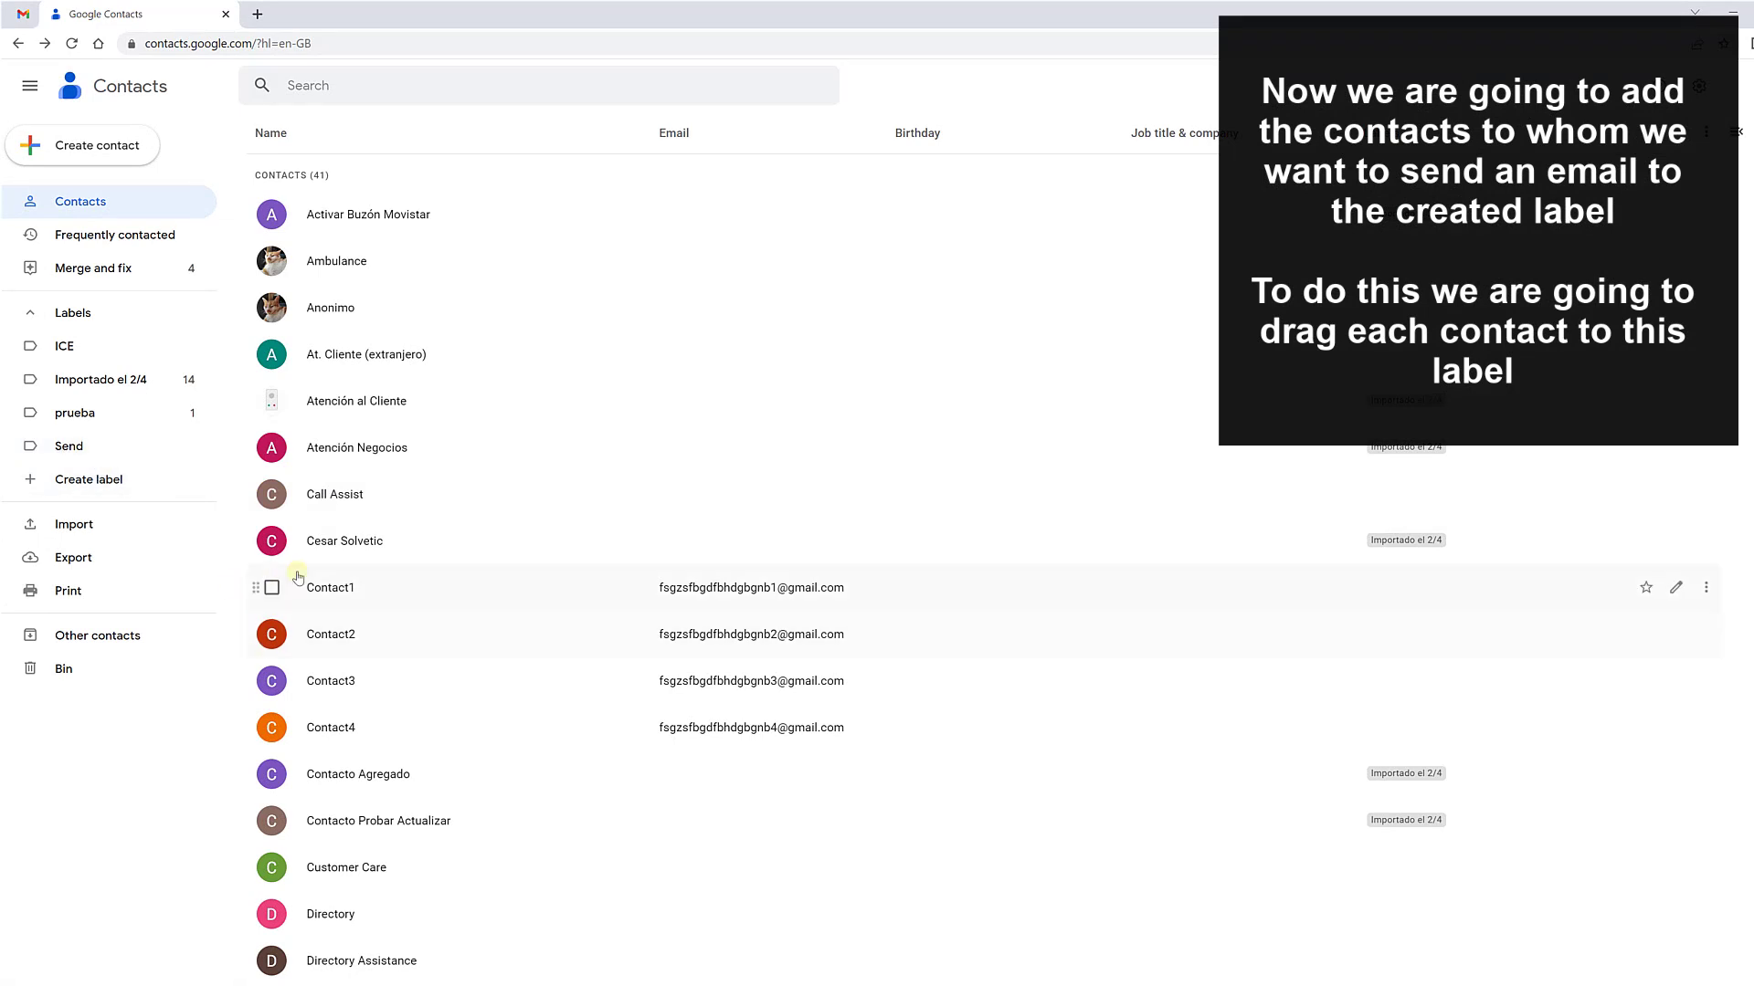
Assign Contact1, Contact2 and Contact3 one by one to the Send label
left_click_drag(337, 588, 72, 446)
left_click_drag(341, 634, 73, 445)
left_click_drag(311, 683, 73, 447)
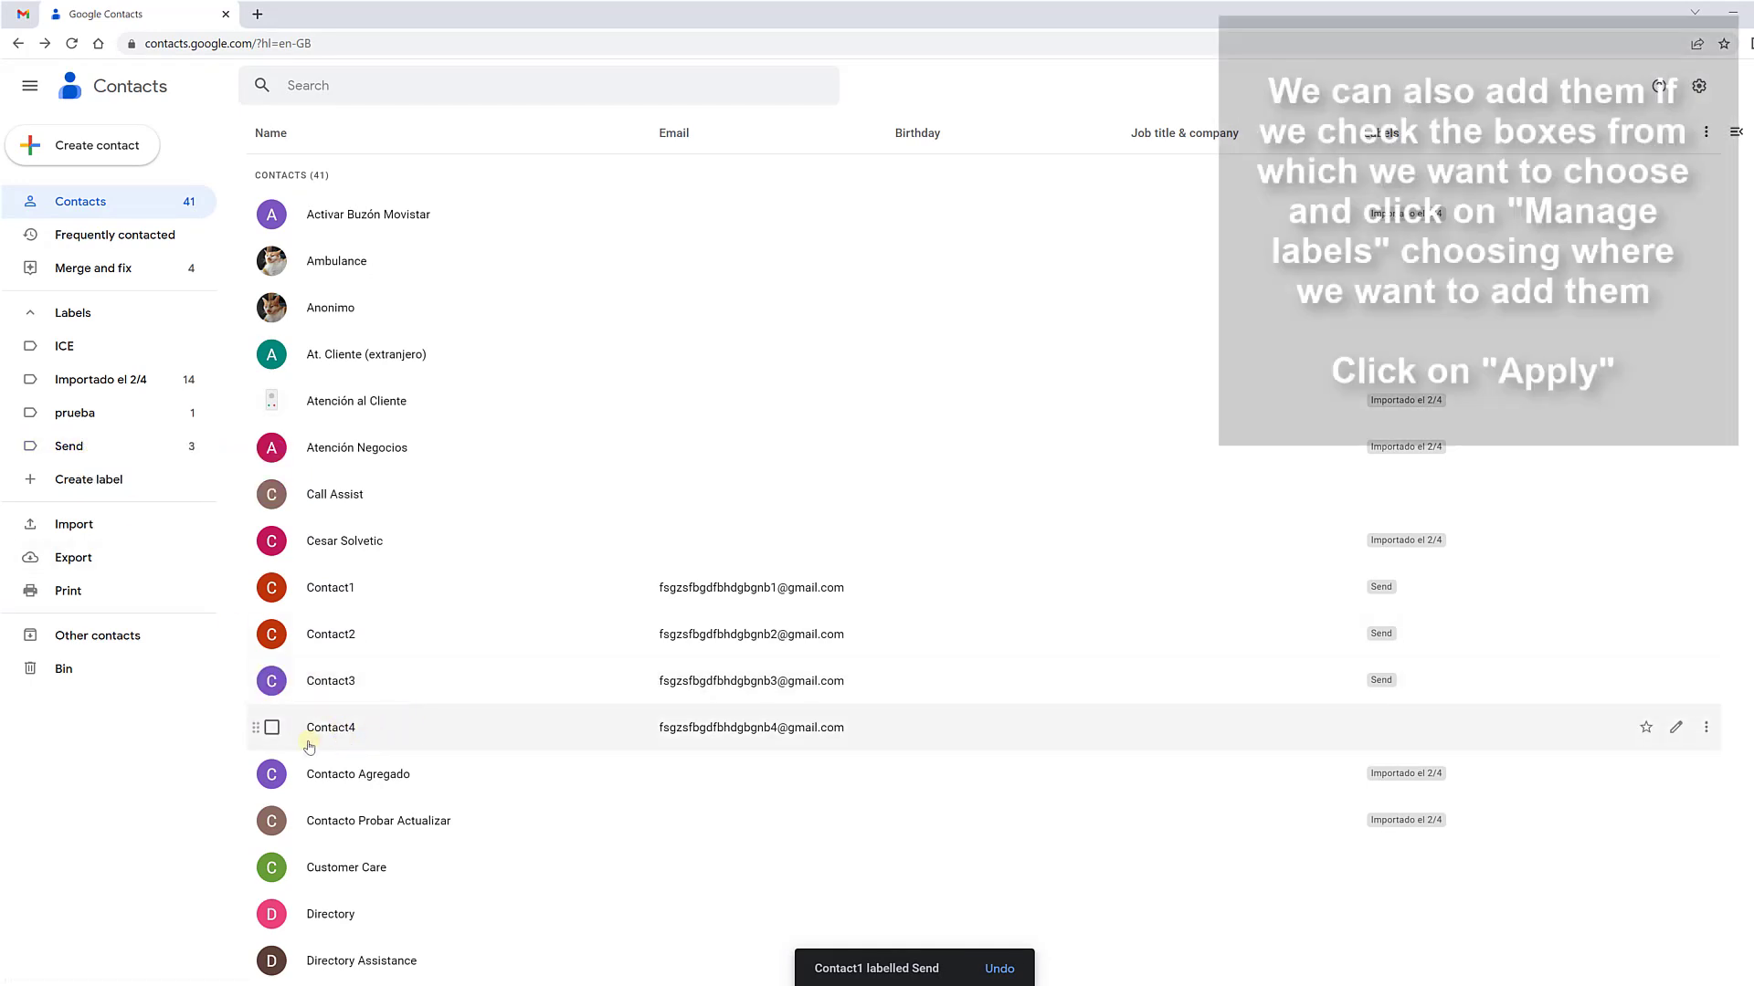
Apply the Send label to Contact1 through Contact4 together and show the contacts in that label
left_click(272, 728)
left_click(272, 681)
left_click(273, 637)
left_click(272, 587)
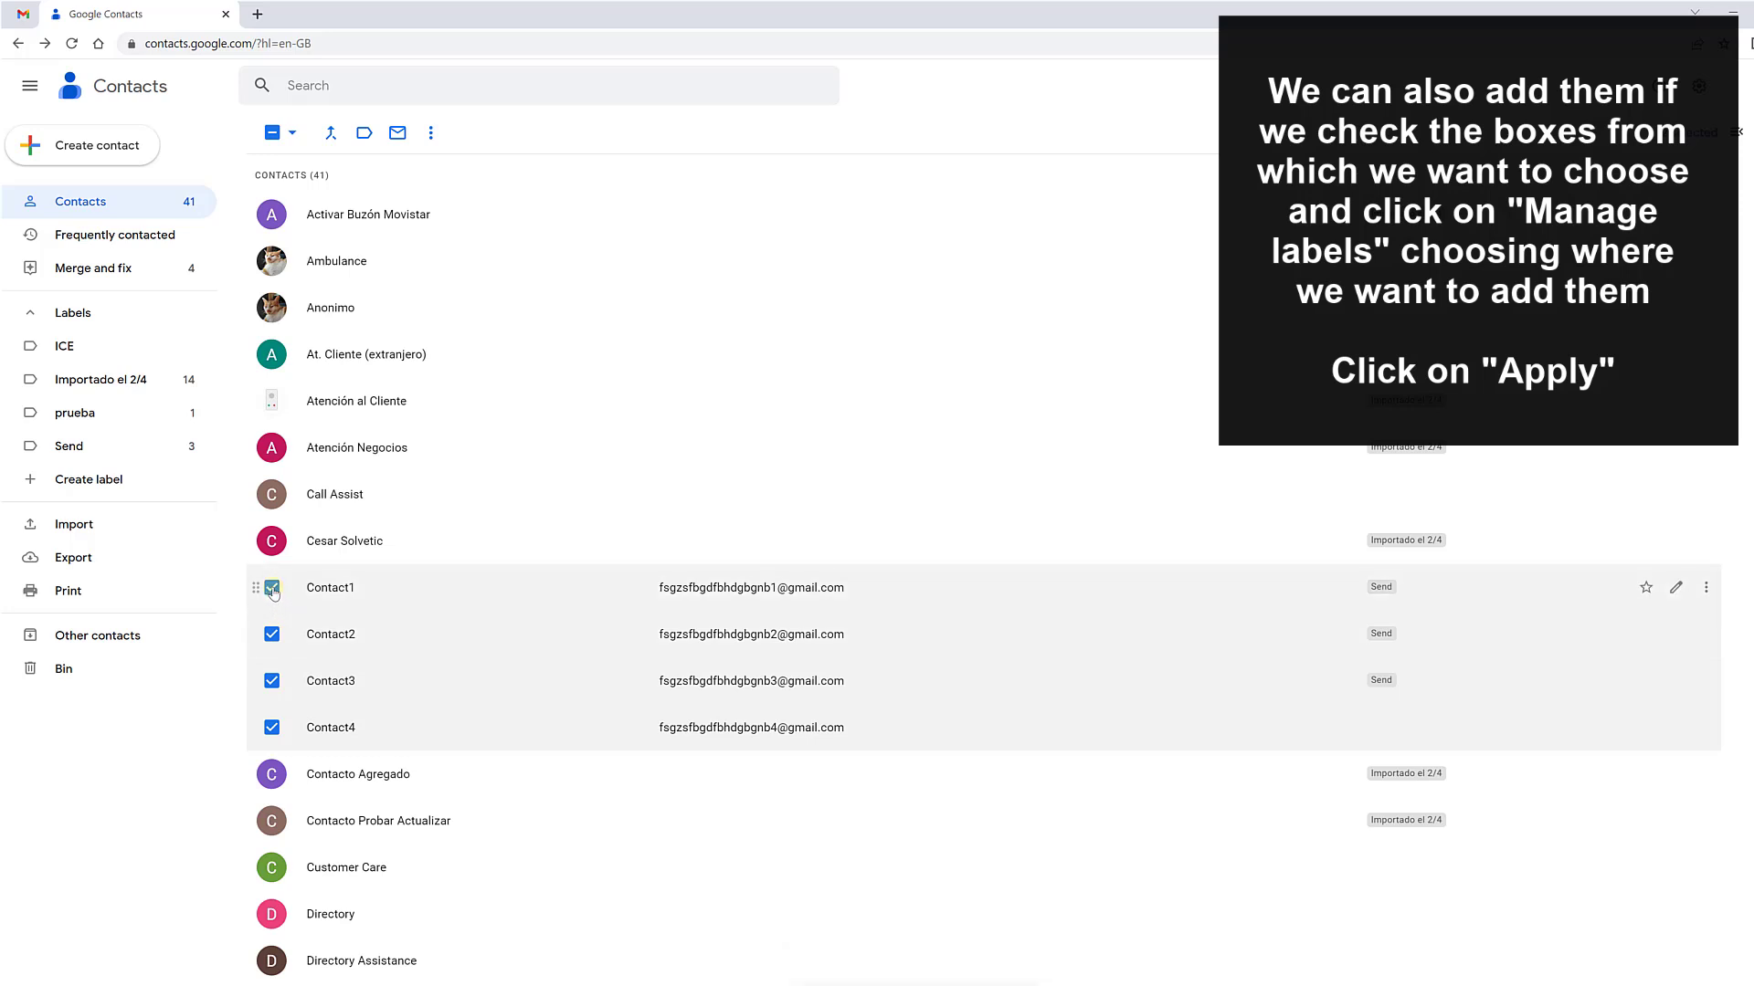
left_click(366, 134)
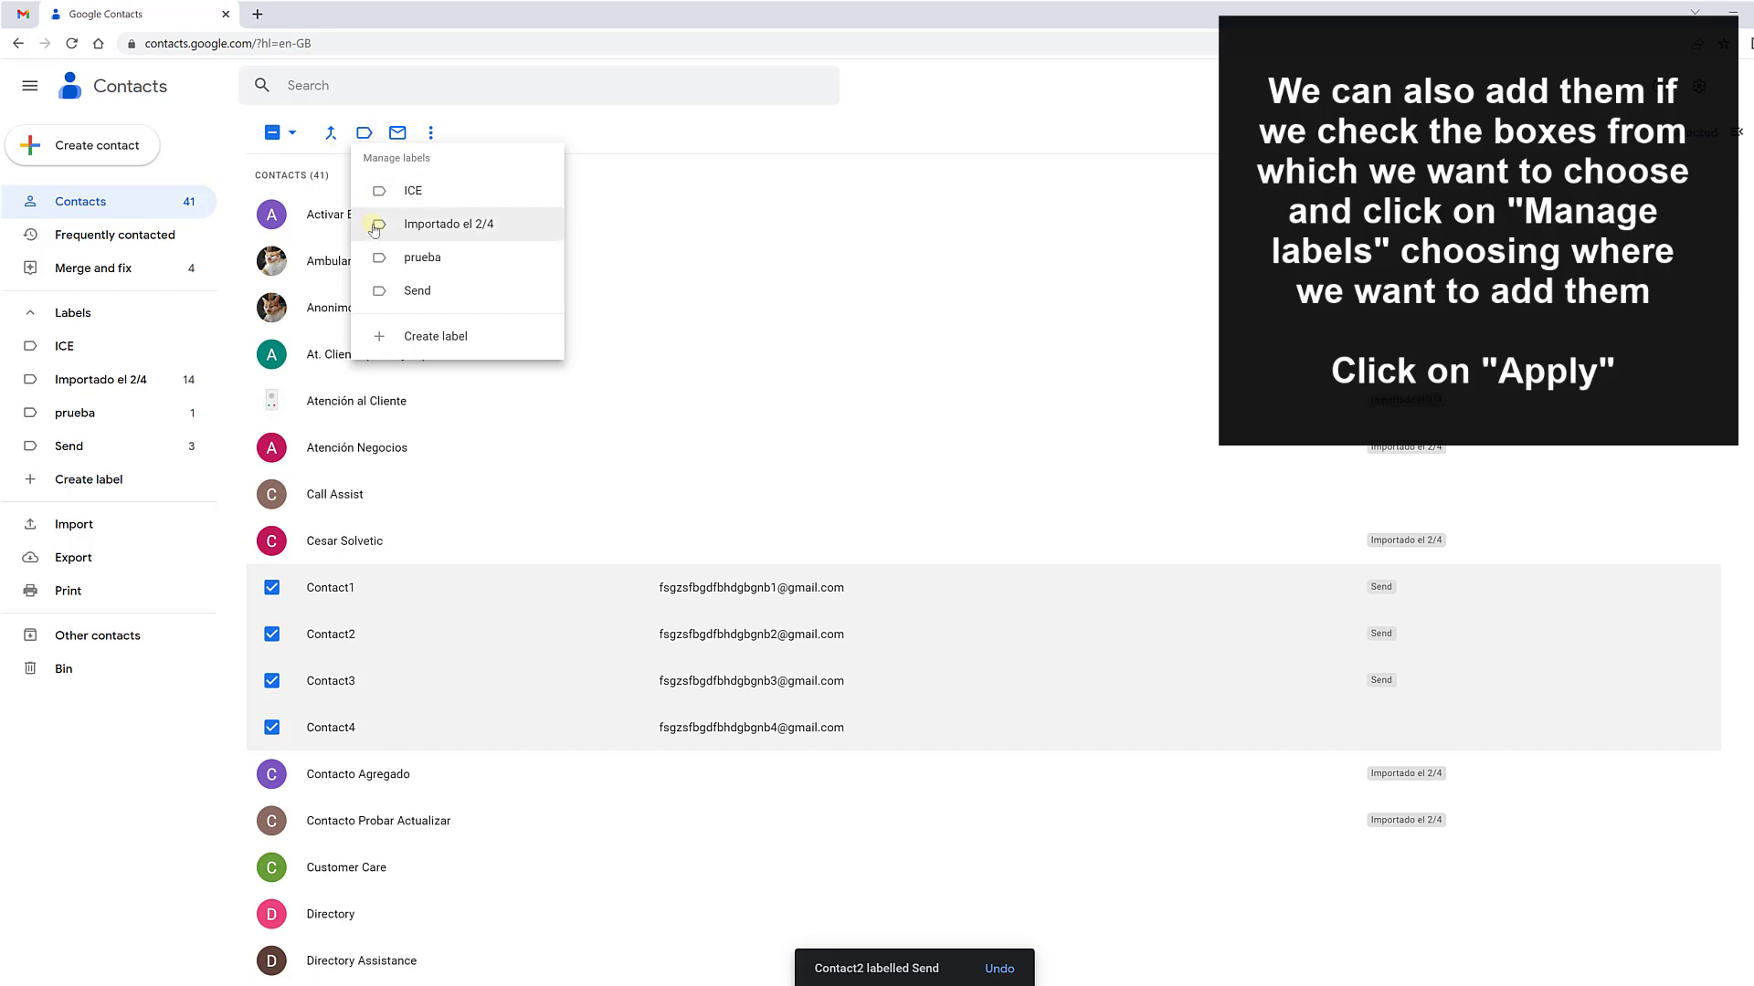
left_click(416, 294)
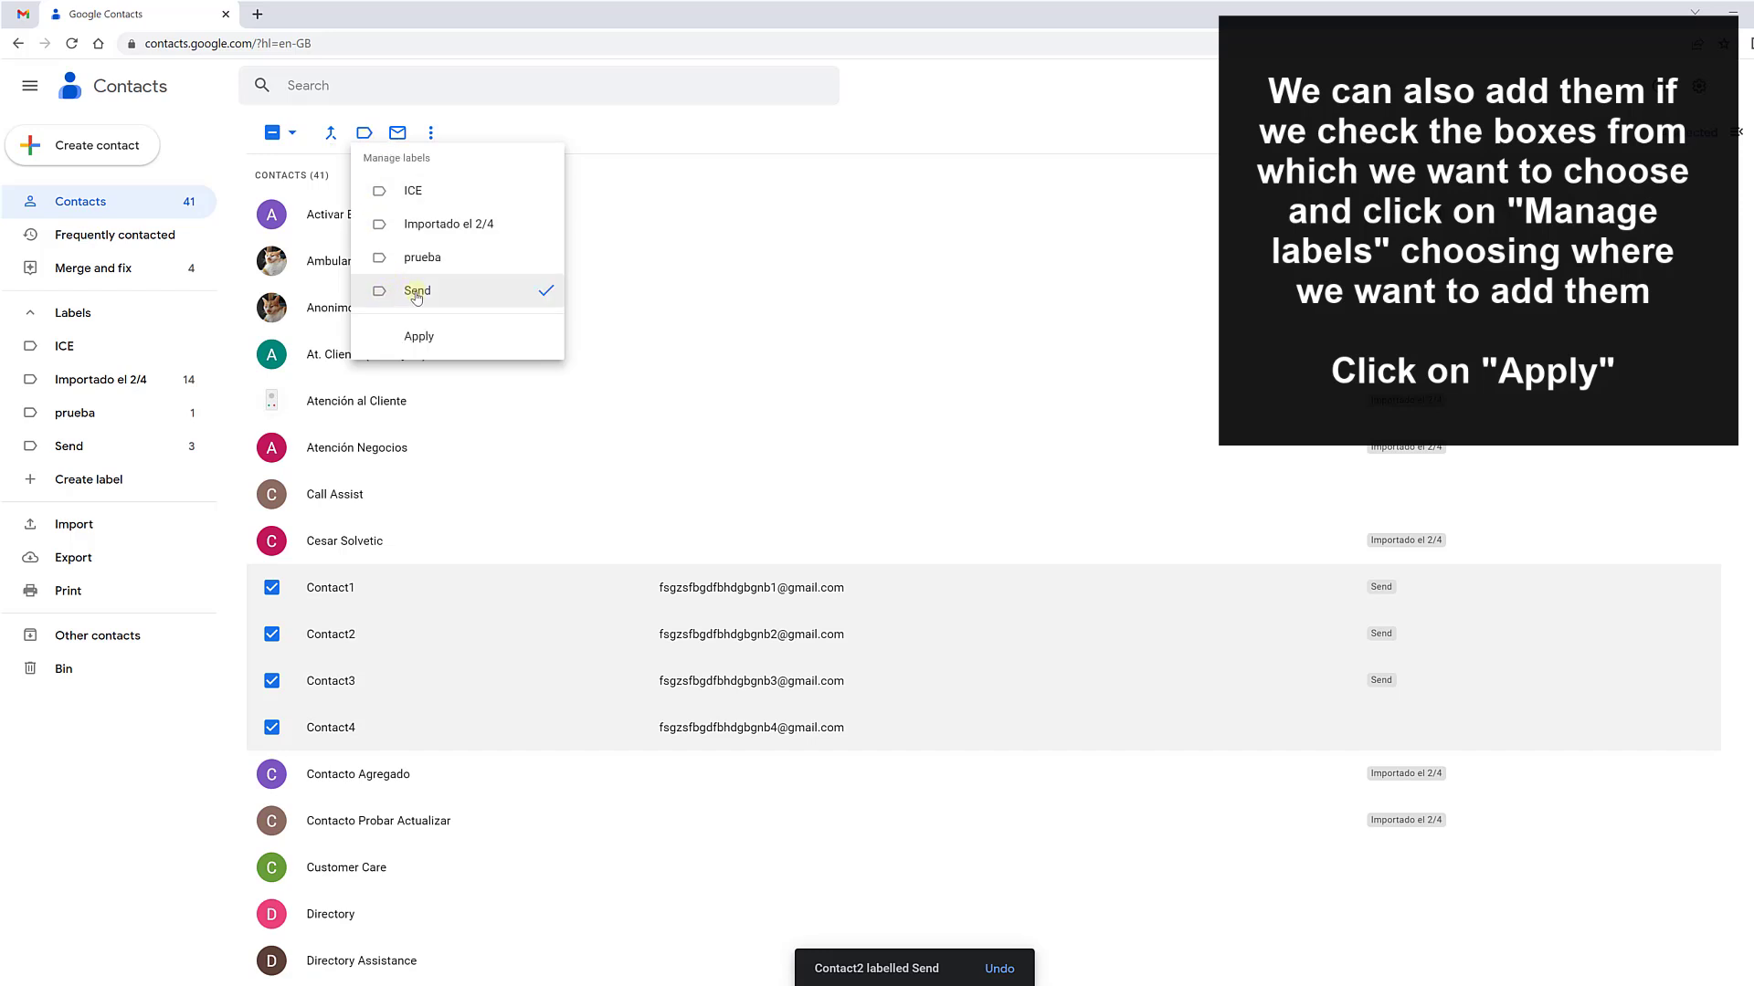
left_click(419, 337)
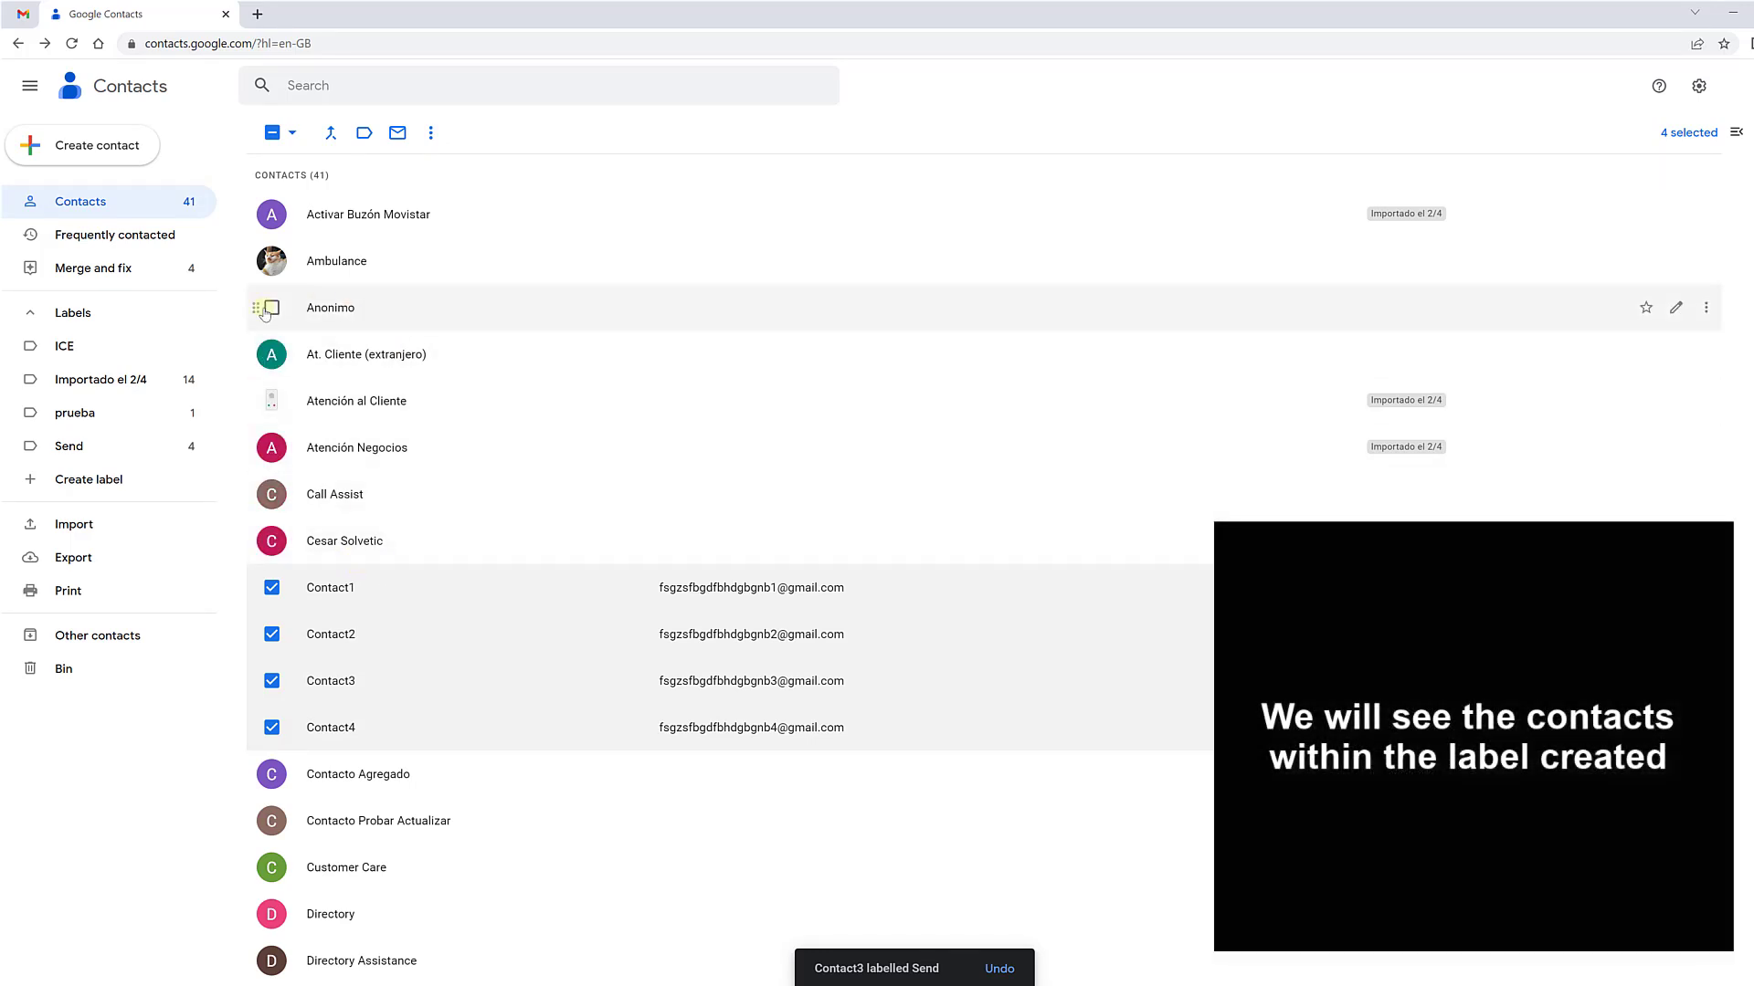
left_click(91, 447)
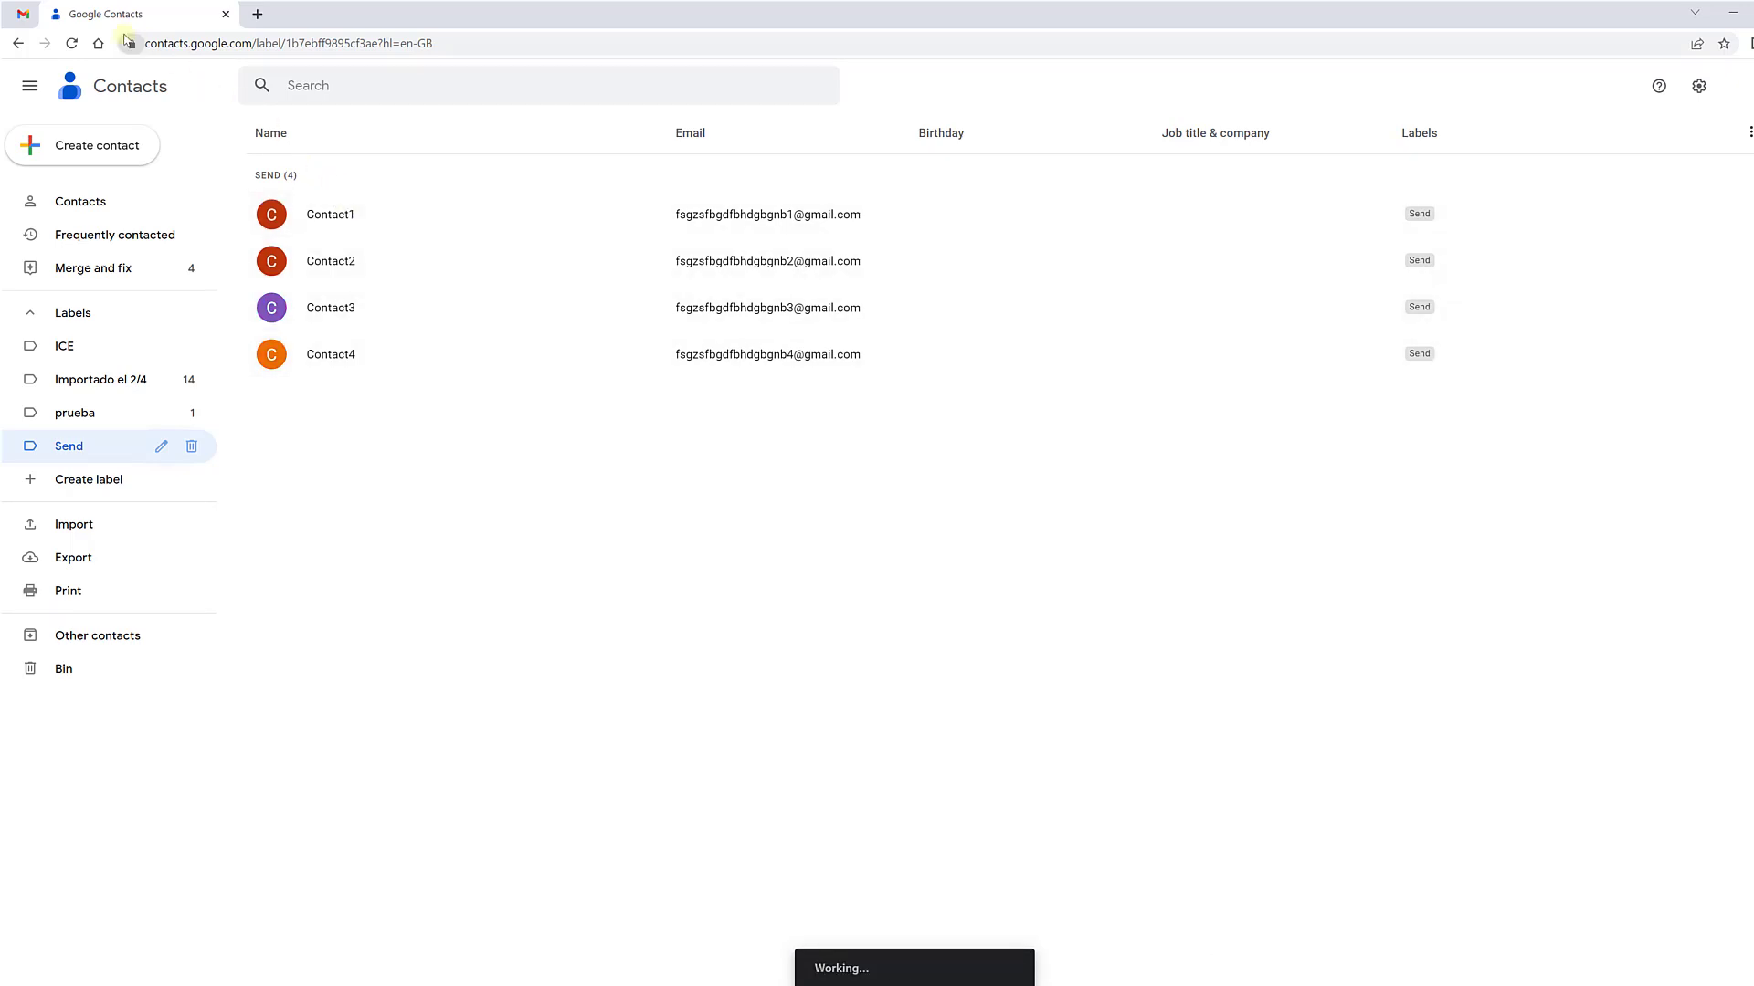
Switch to Gmail, start a new message and open the contact picker for its recipients
left_click(22, 16)
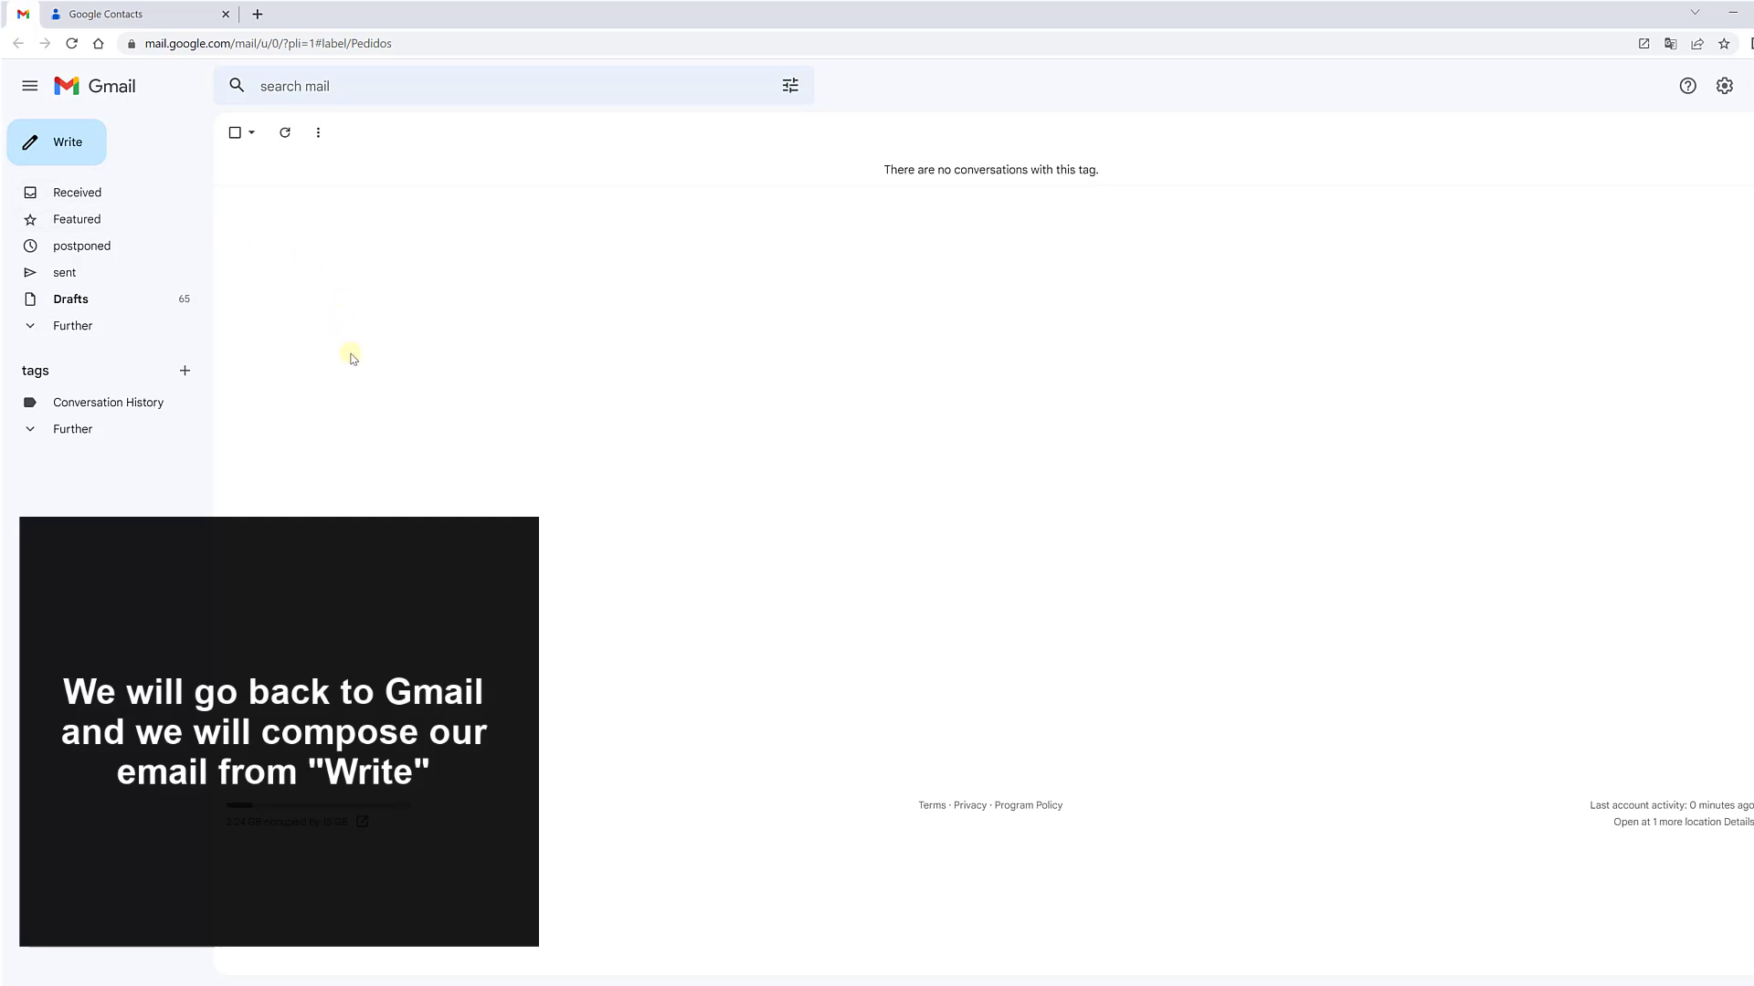
left_click(67, 146)
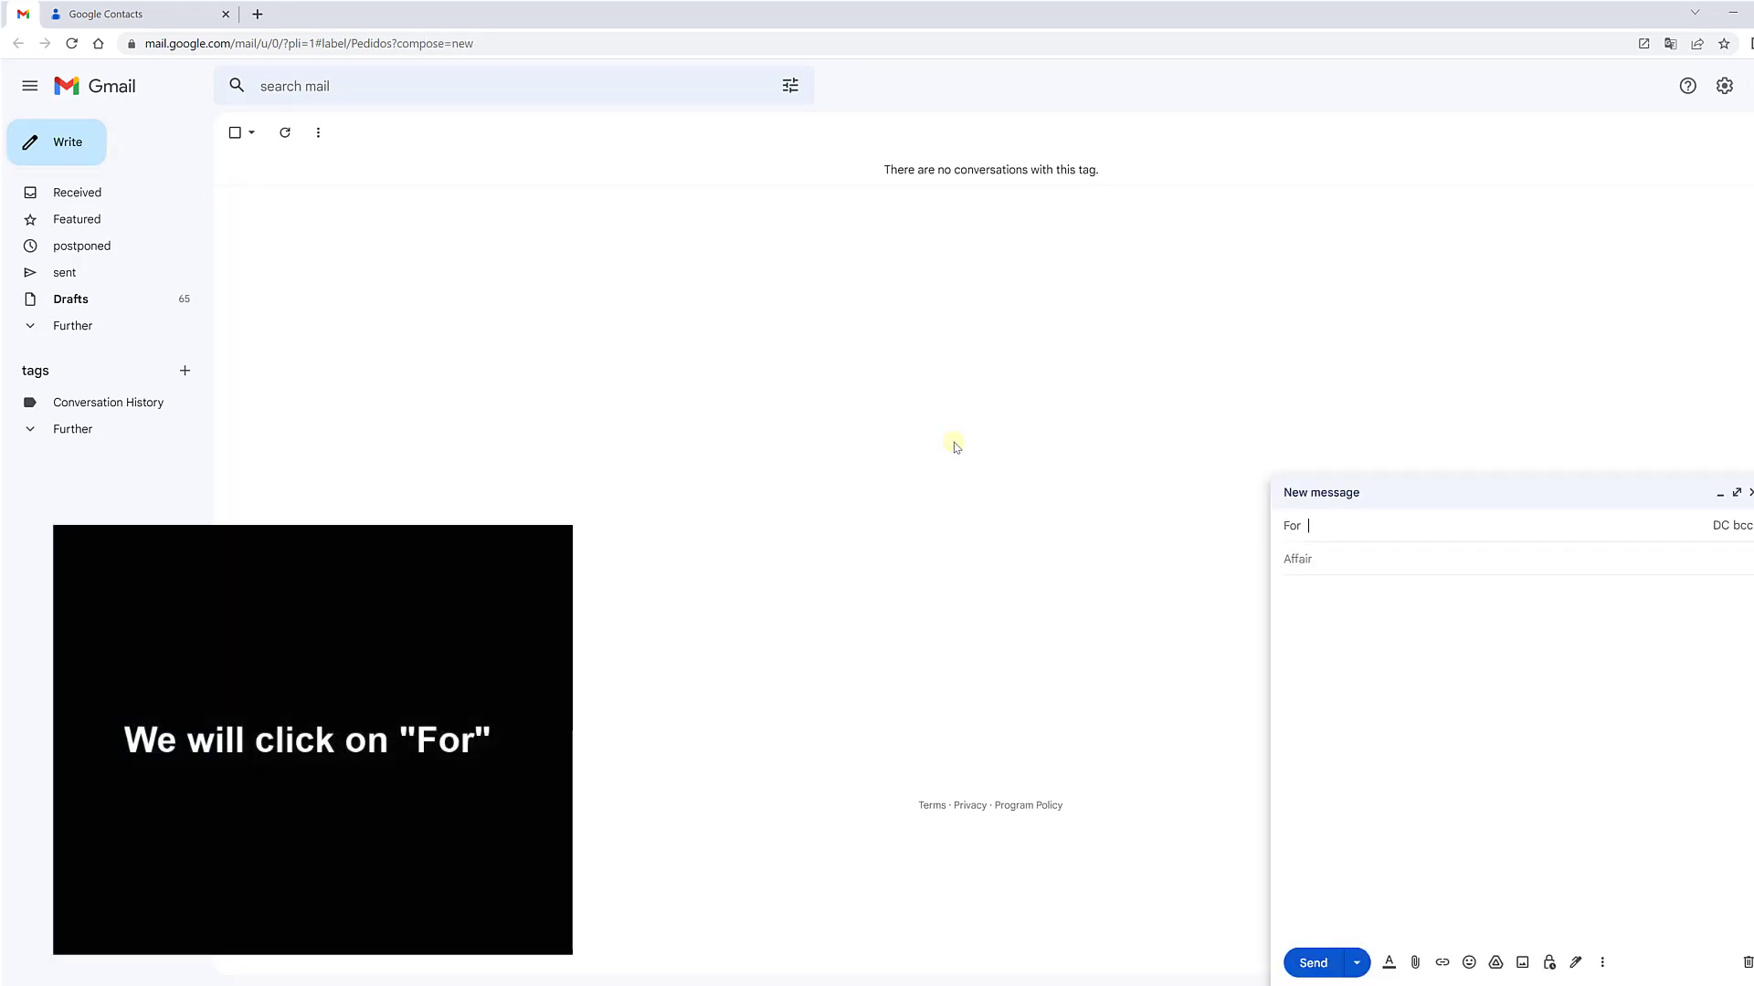
left_click(1291, 528)
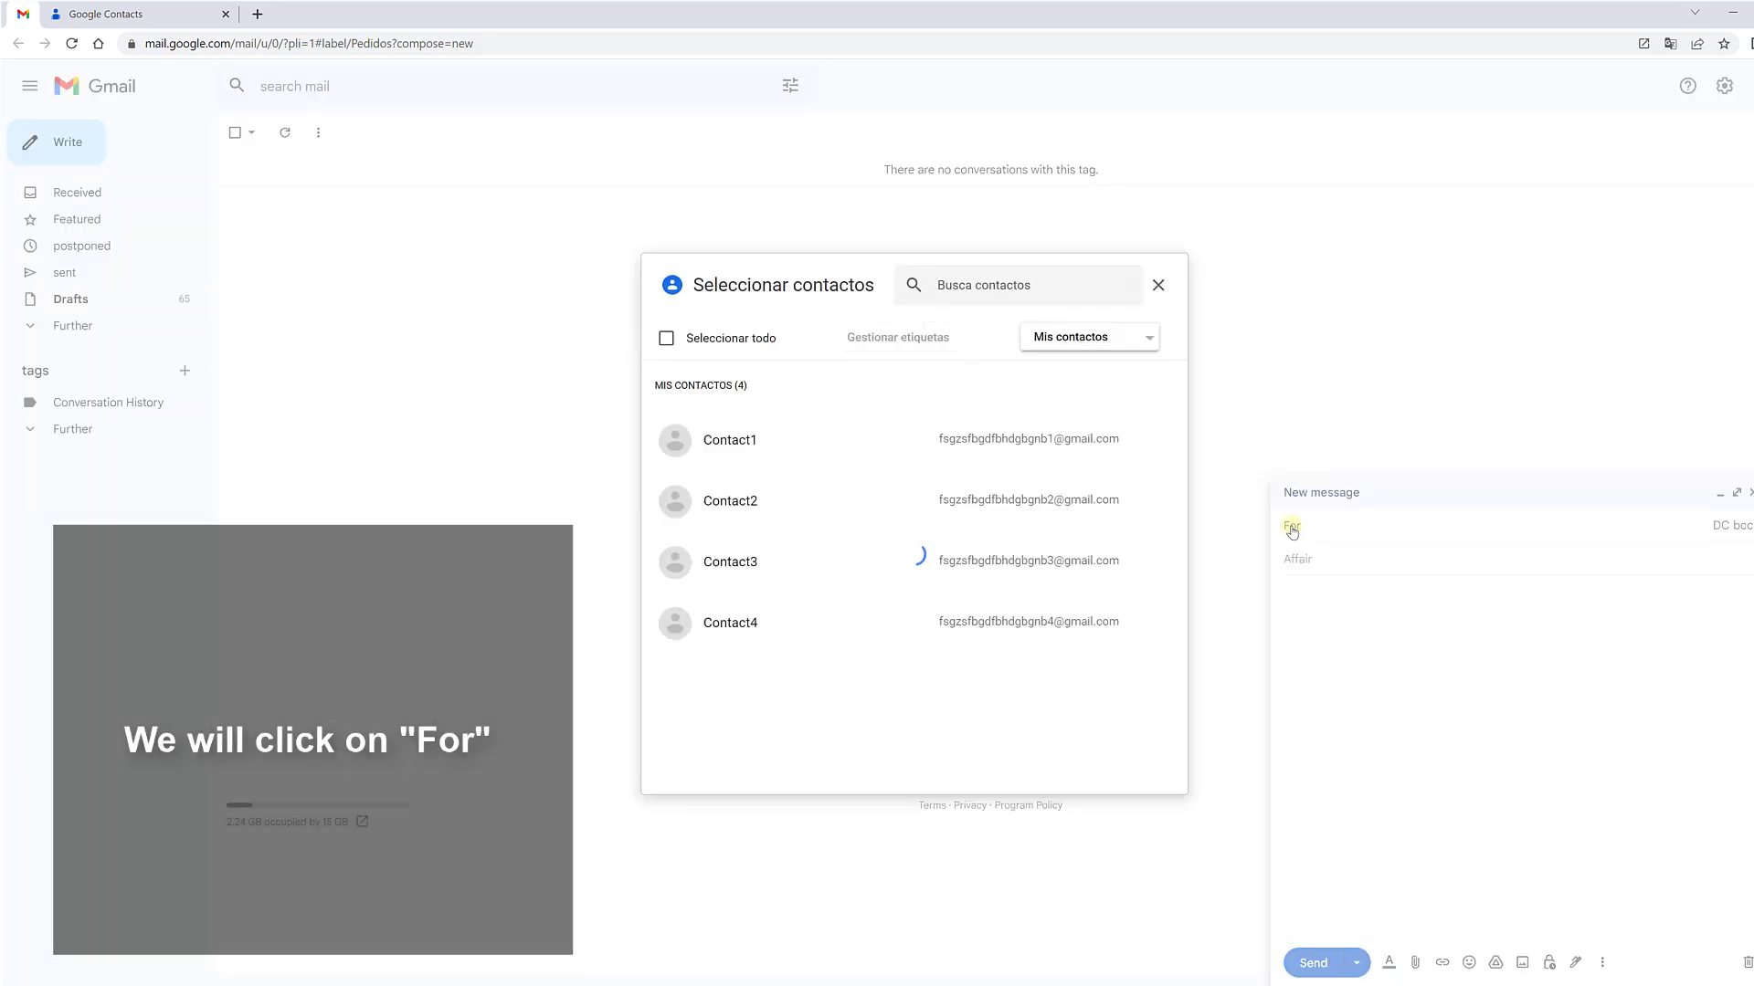
Filter the contact picker by the Send label and insert all of its contacts as recipients
left_click(1102, 337)
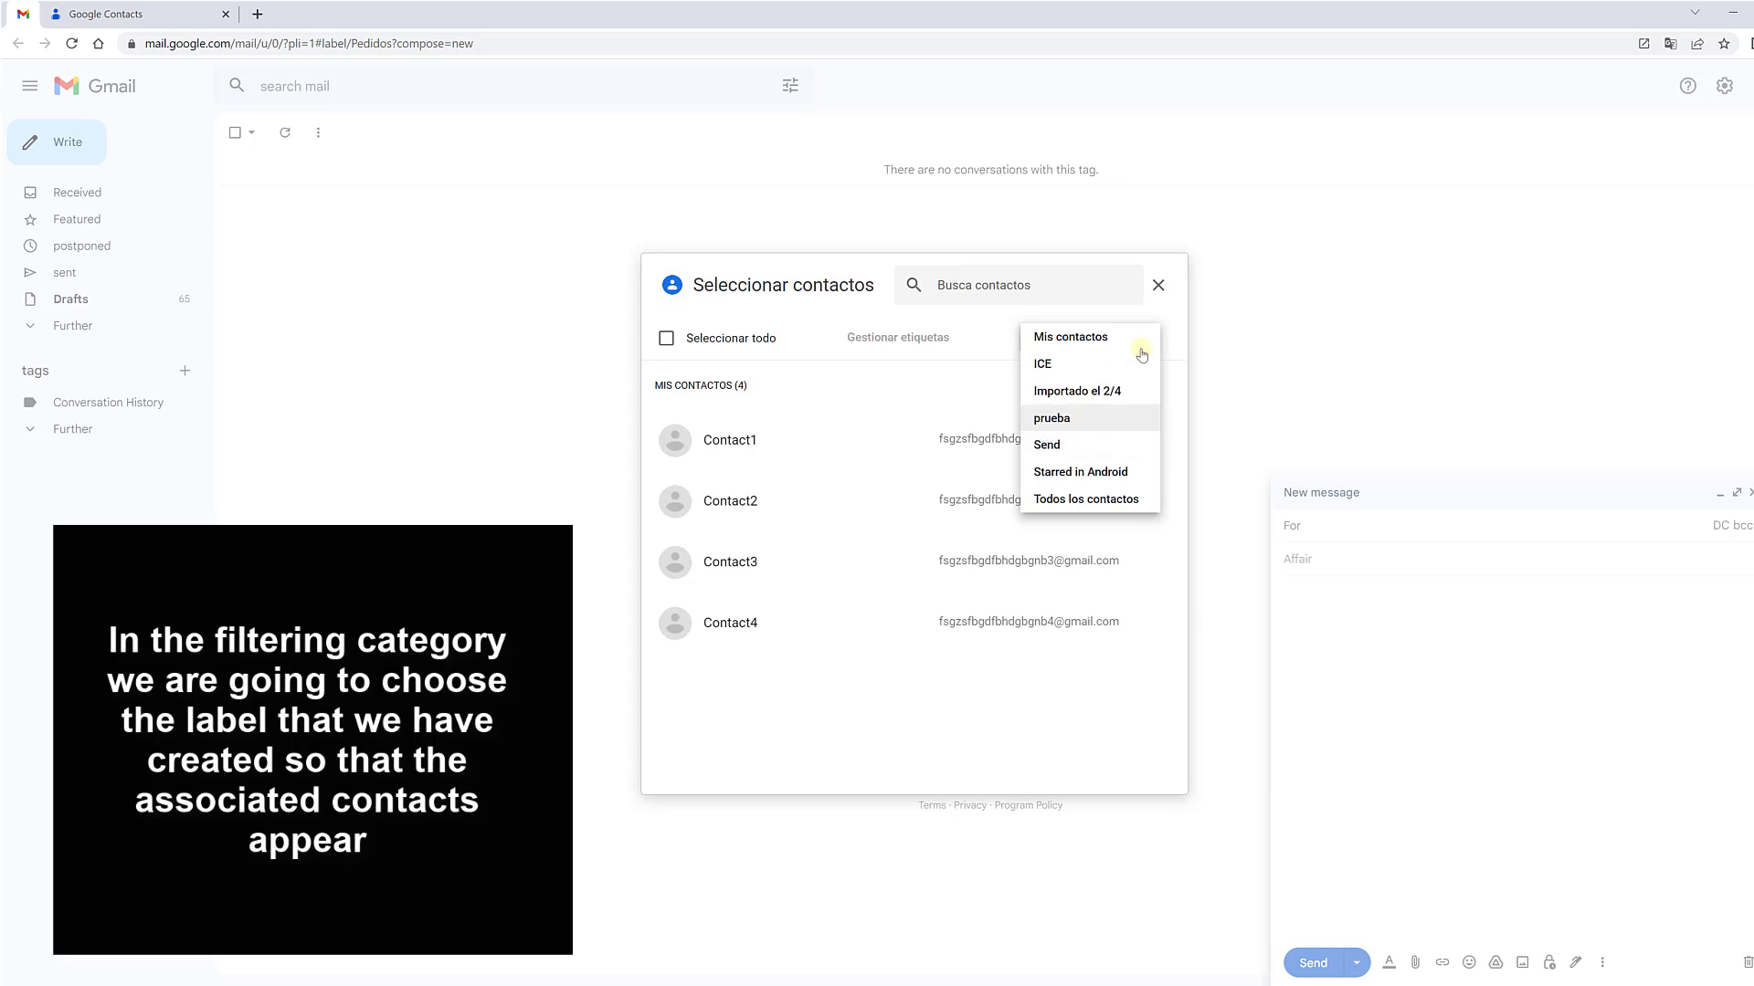
left_click(1160, 286)
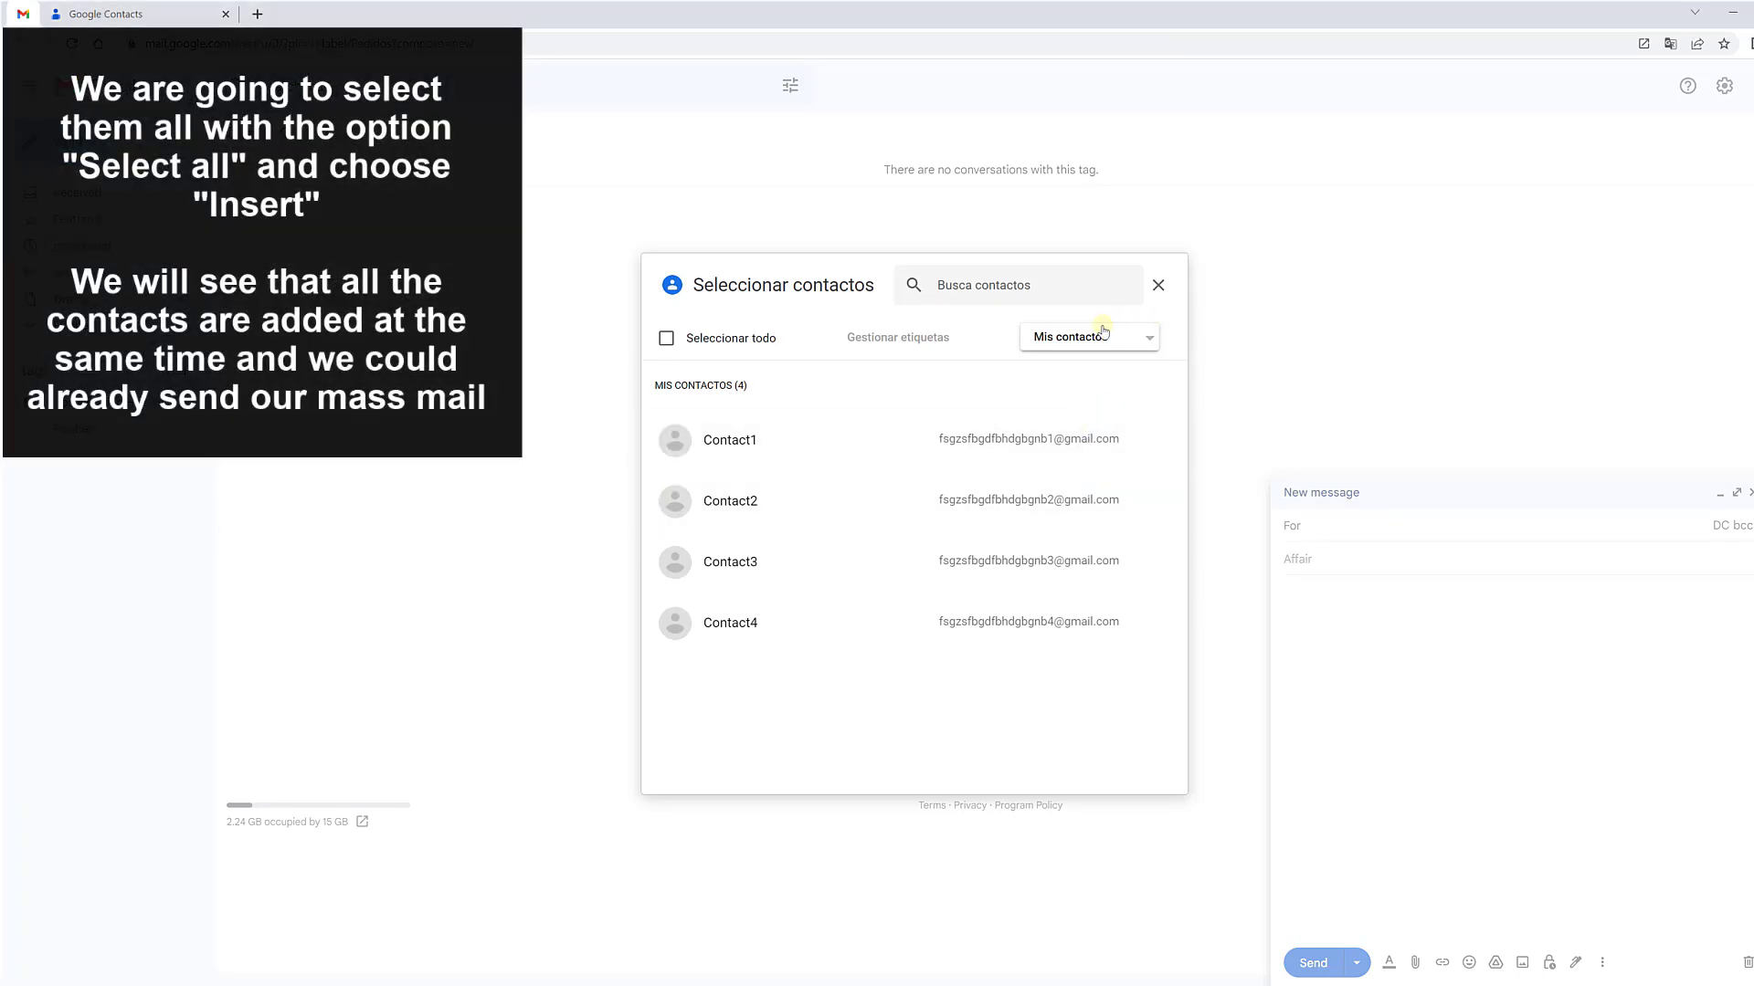
left_click(1102, 333)
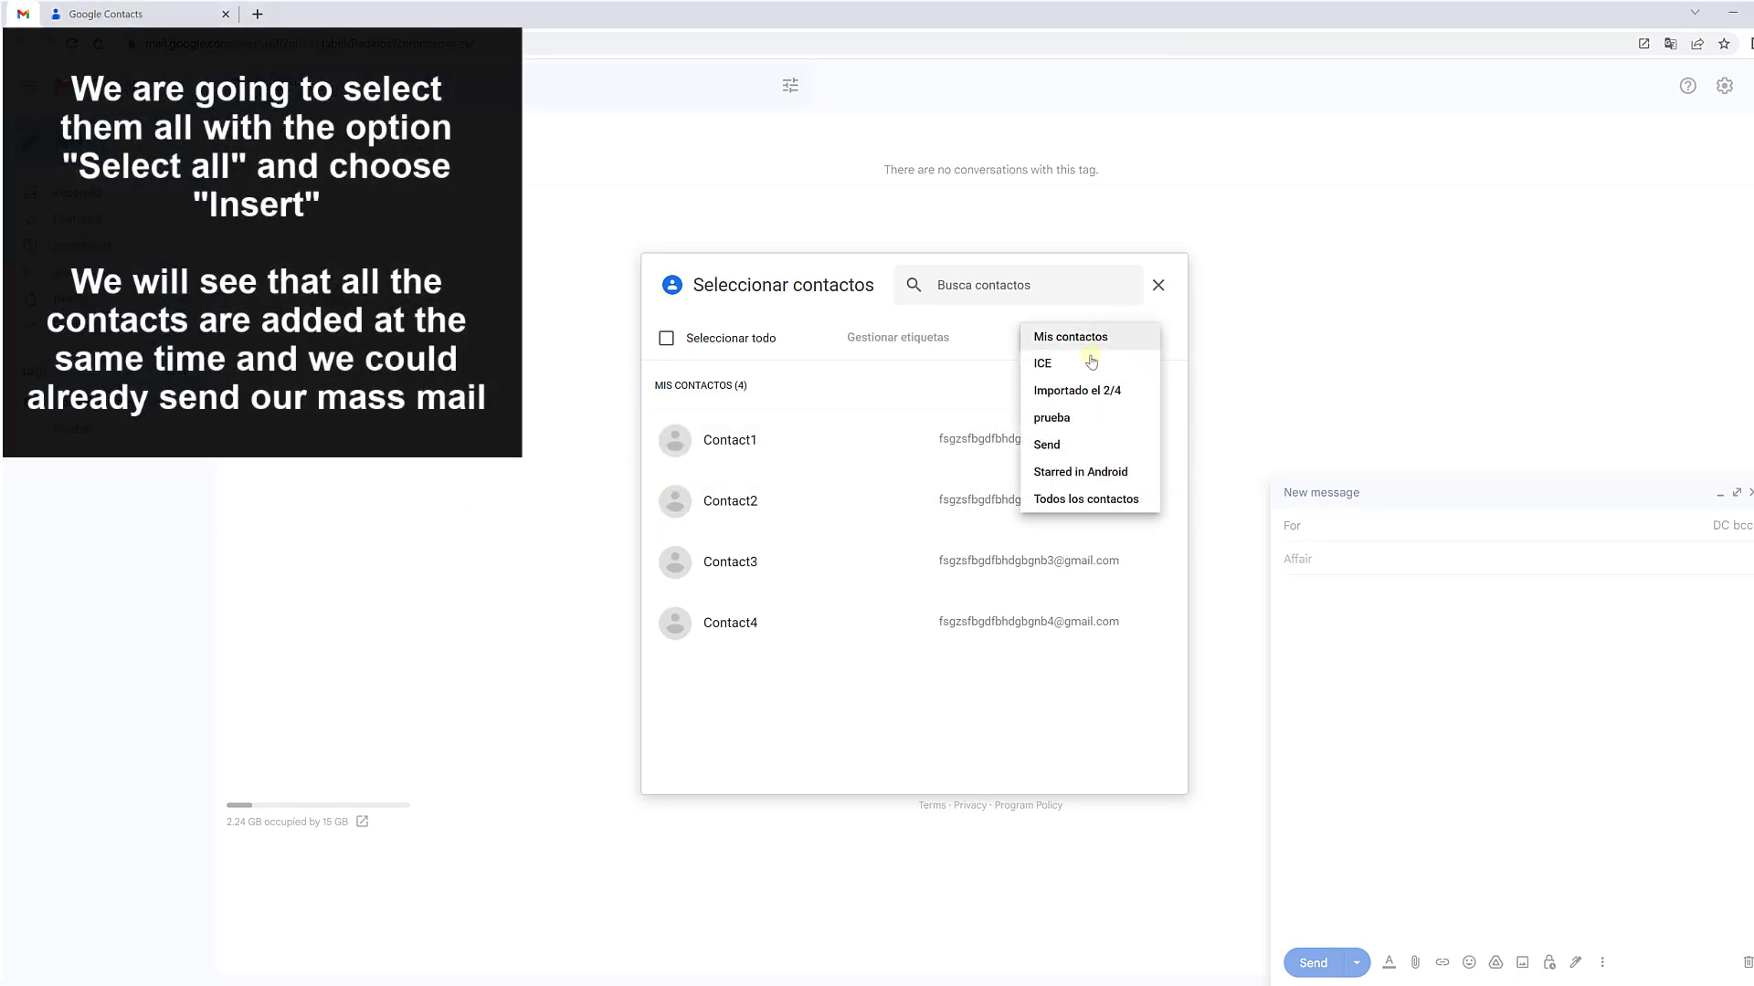
left_click(1052, 445)
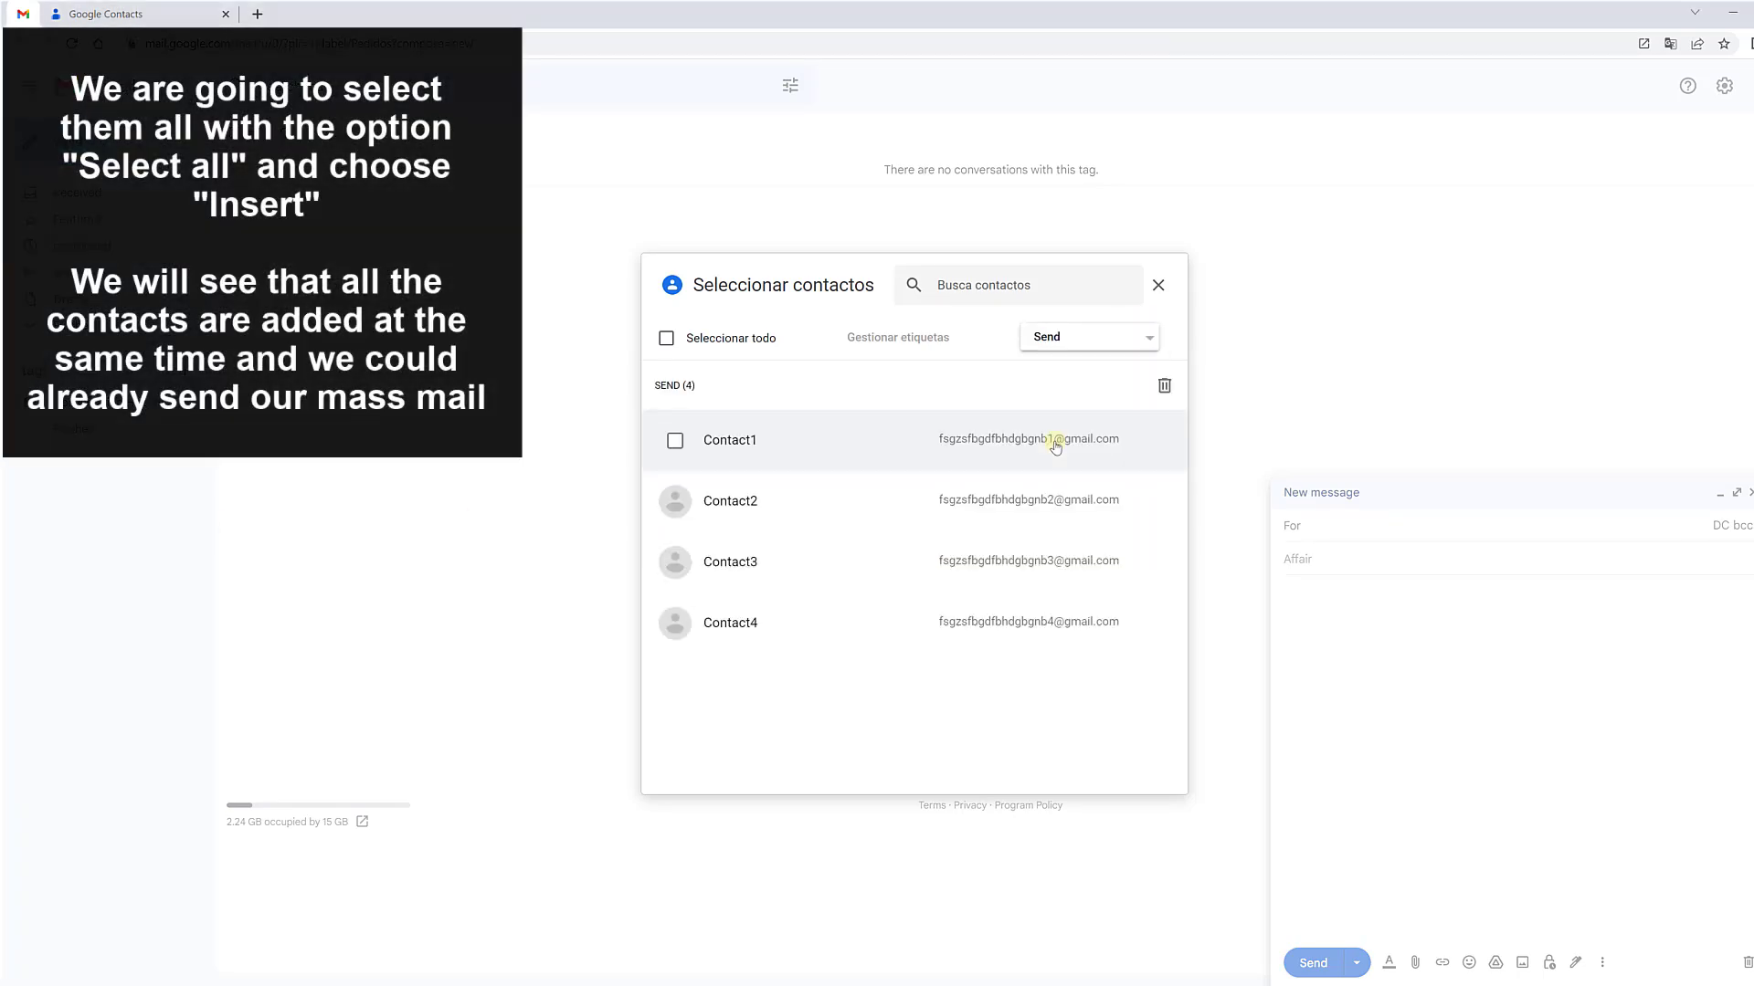
left_click(666, 339)
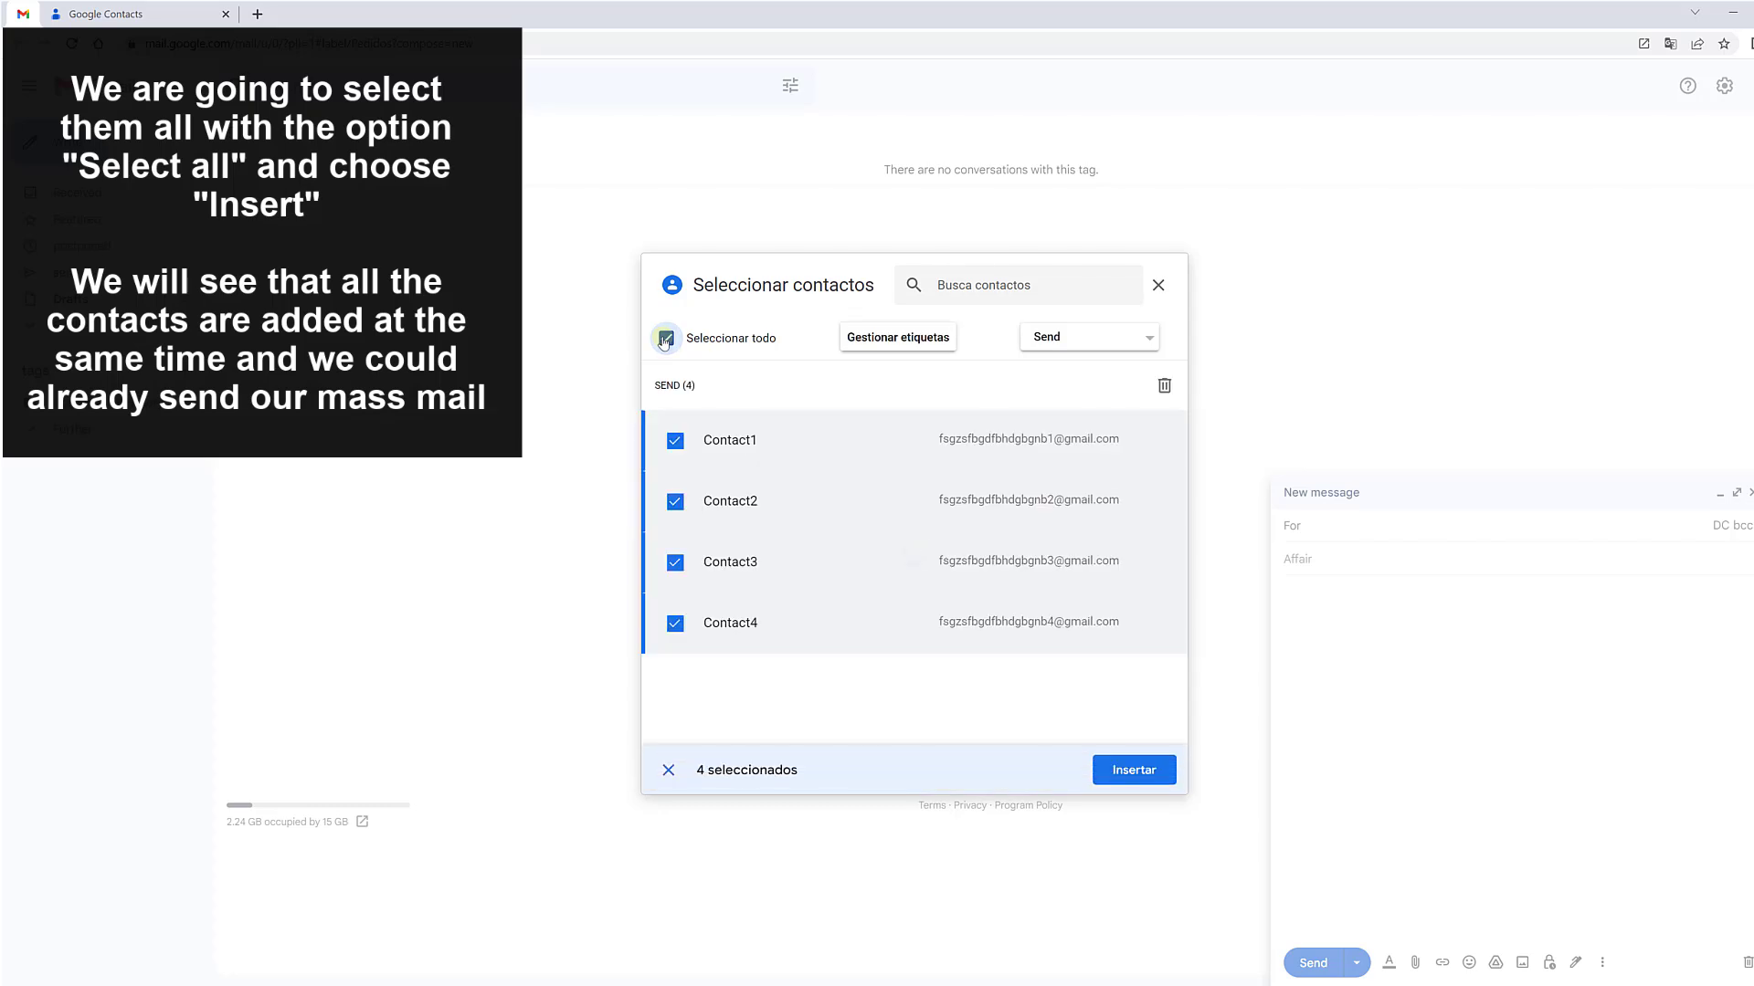
left_click(1143, 775)
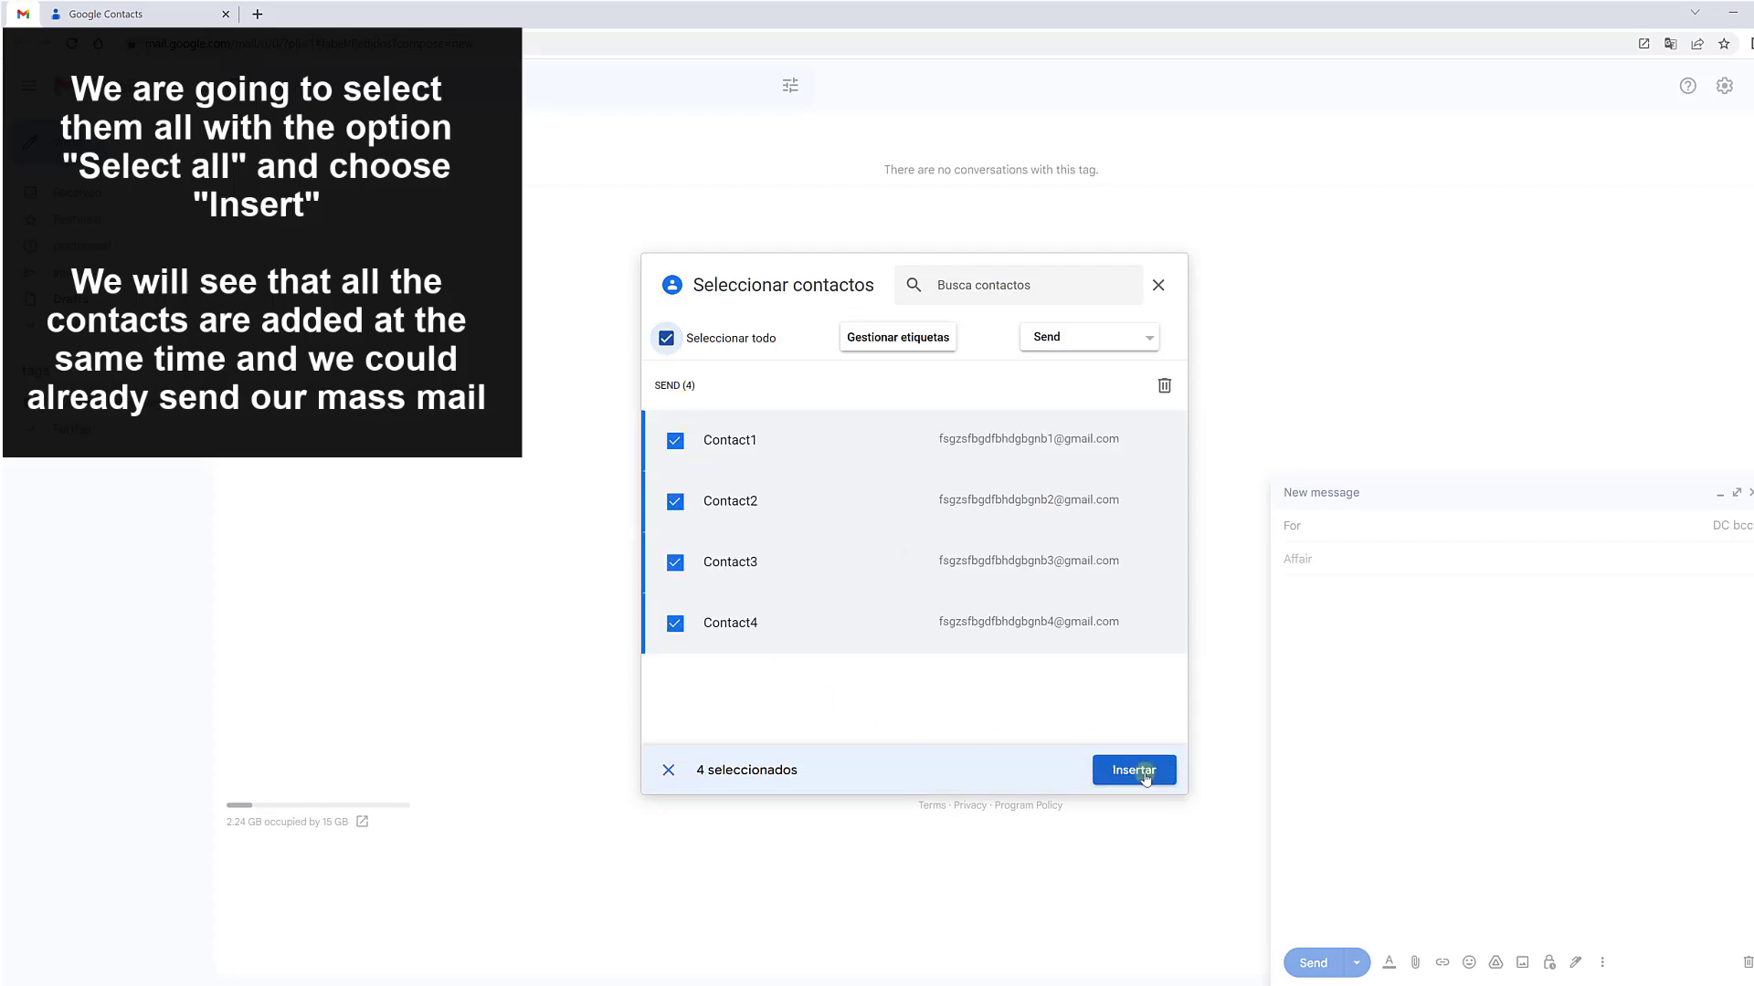